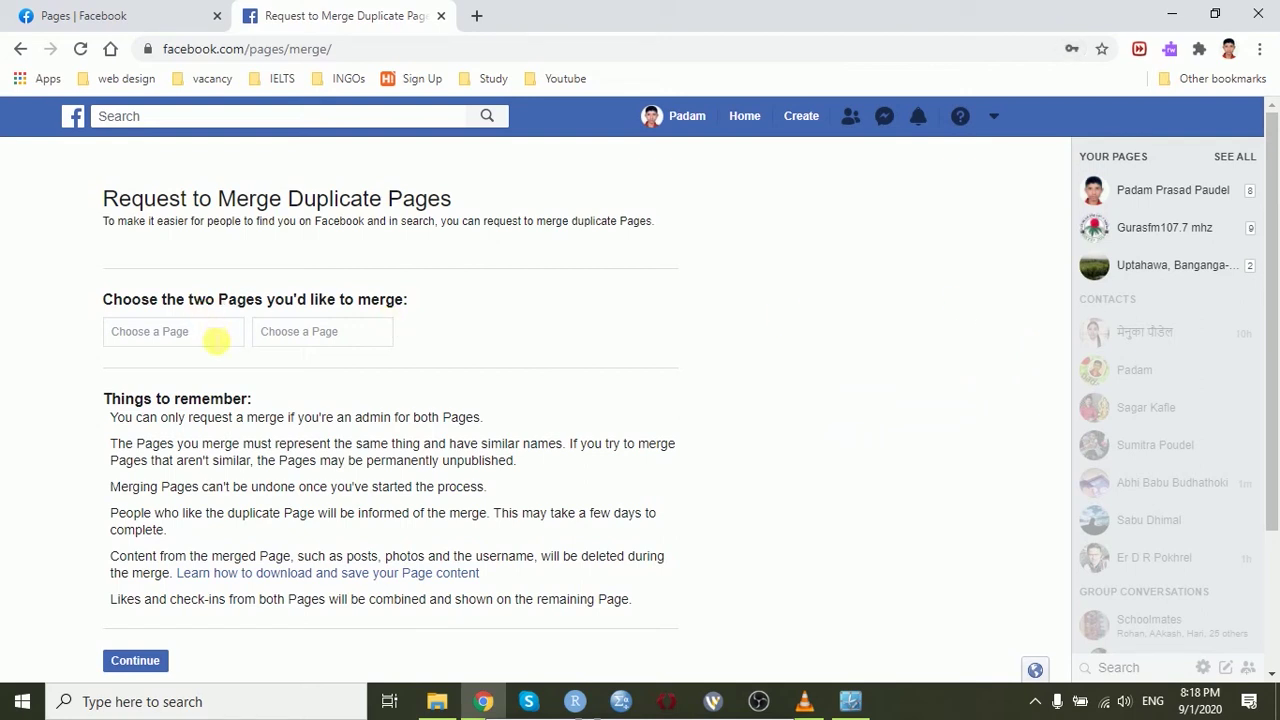
# - Choose the writer Page with the glasses photo as the first Page to merge, and start searching for the second
pyautogui.click(216, 341)
pyautogui.write('pada')
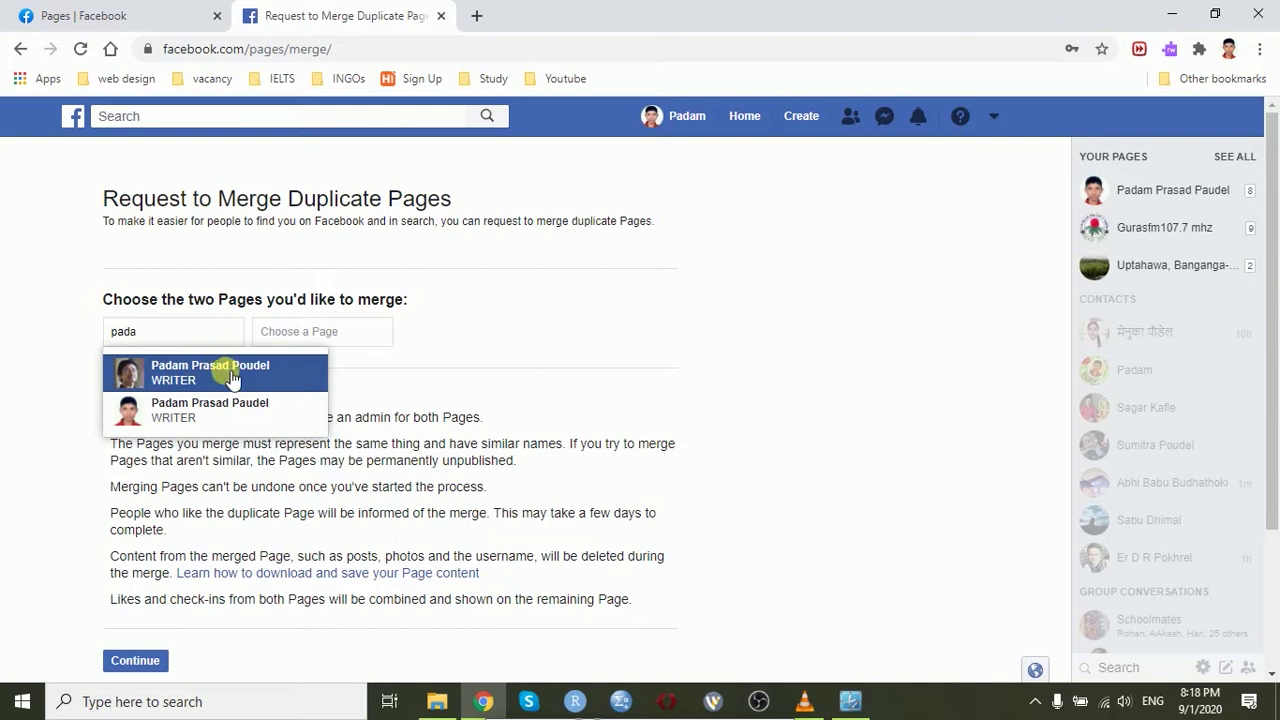
pyautogui.click(229, 372)
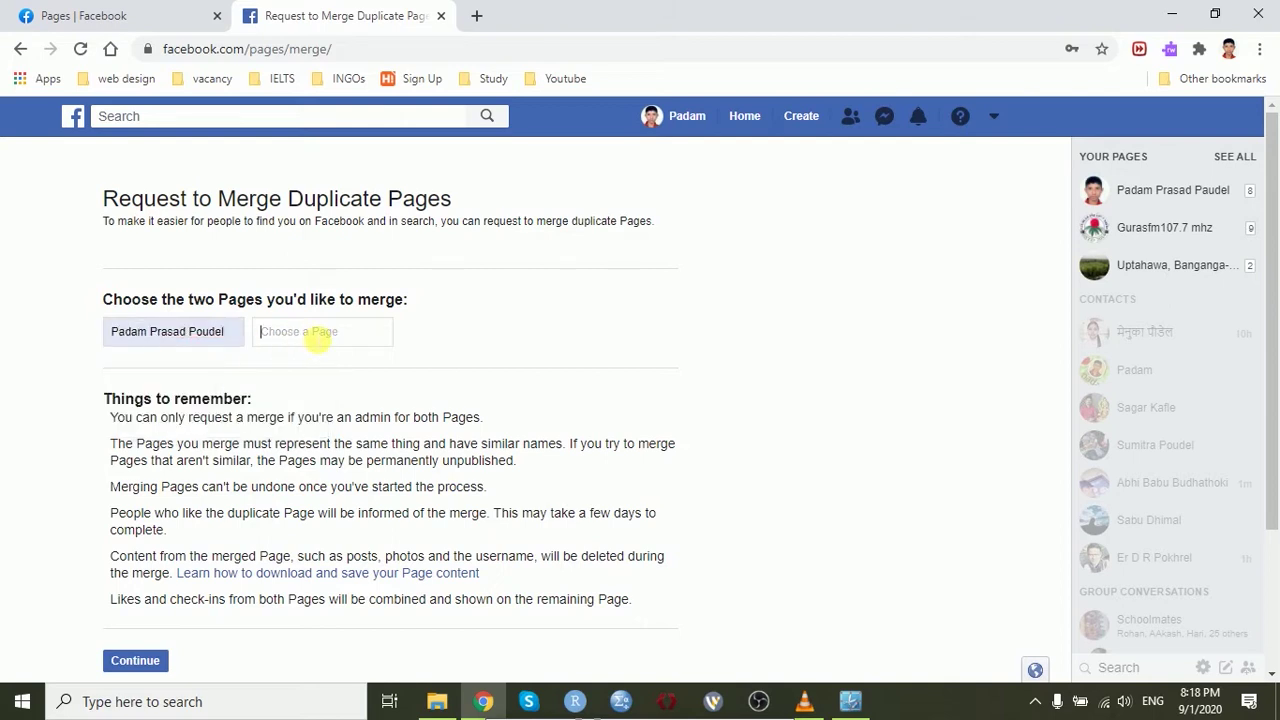
pyautogui.click(318, 341)
pyautogui.write('pa')
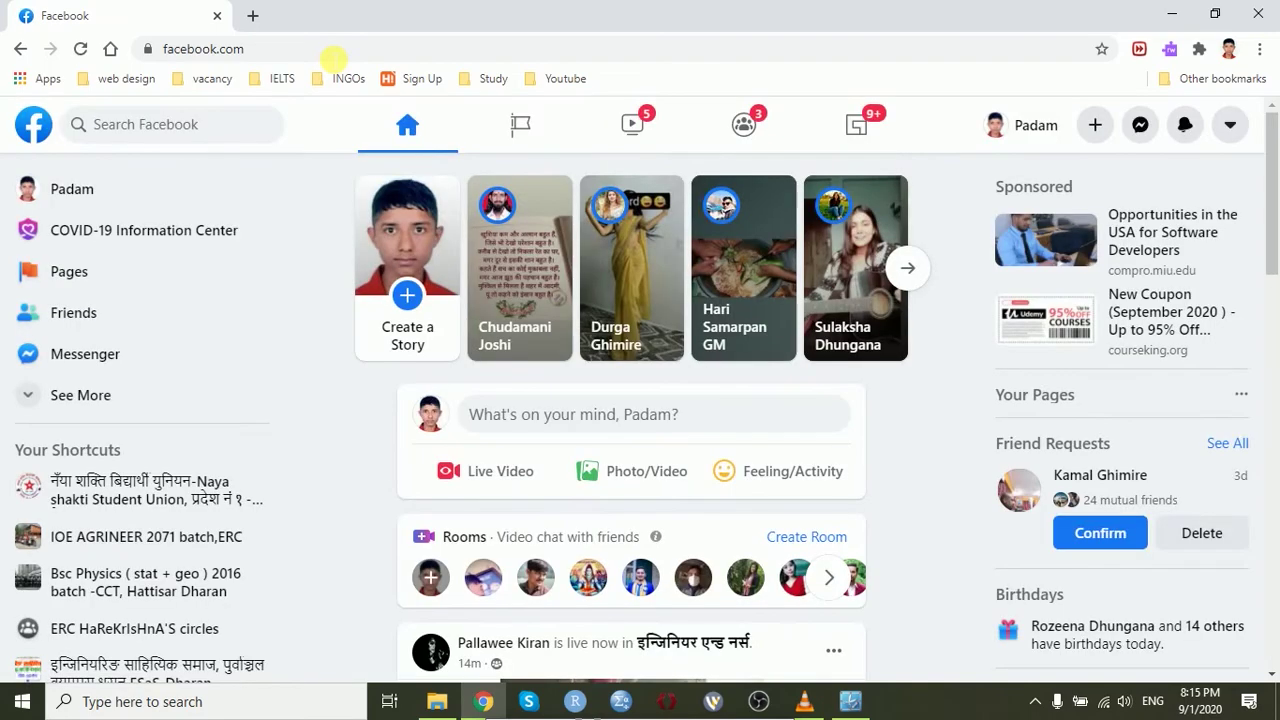
# - Check the account options for switching to Classic Facebook, and open the list of Pages you manage
pyautogui.doubleClick(1230, 138)
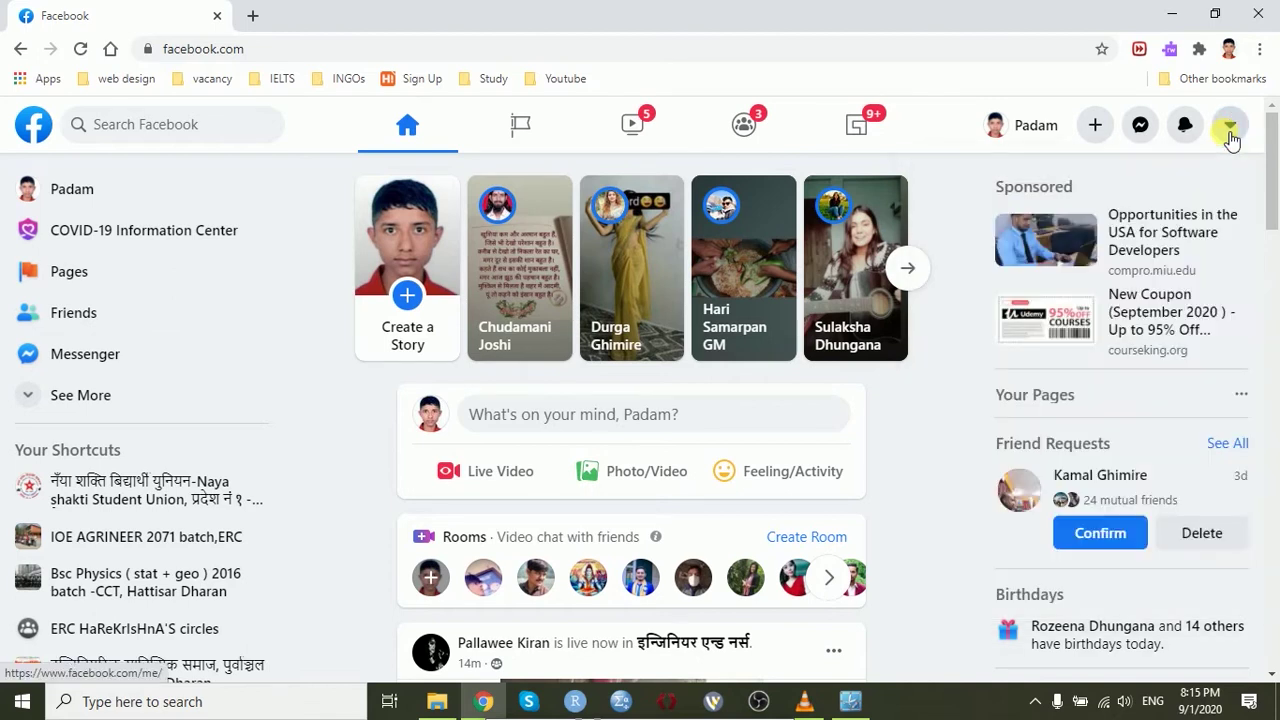
pyautogui.click(1230, 138)
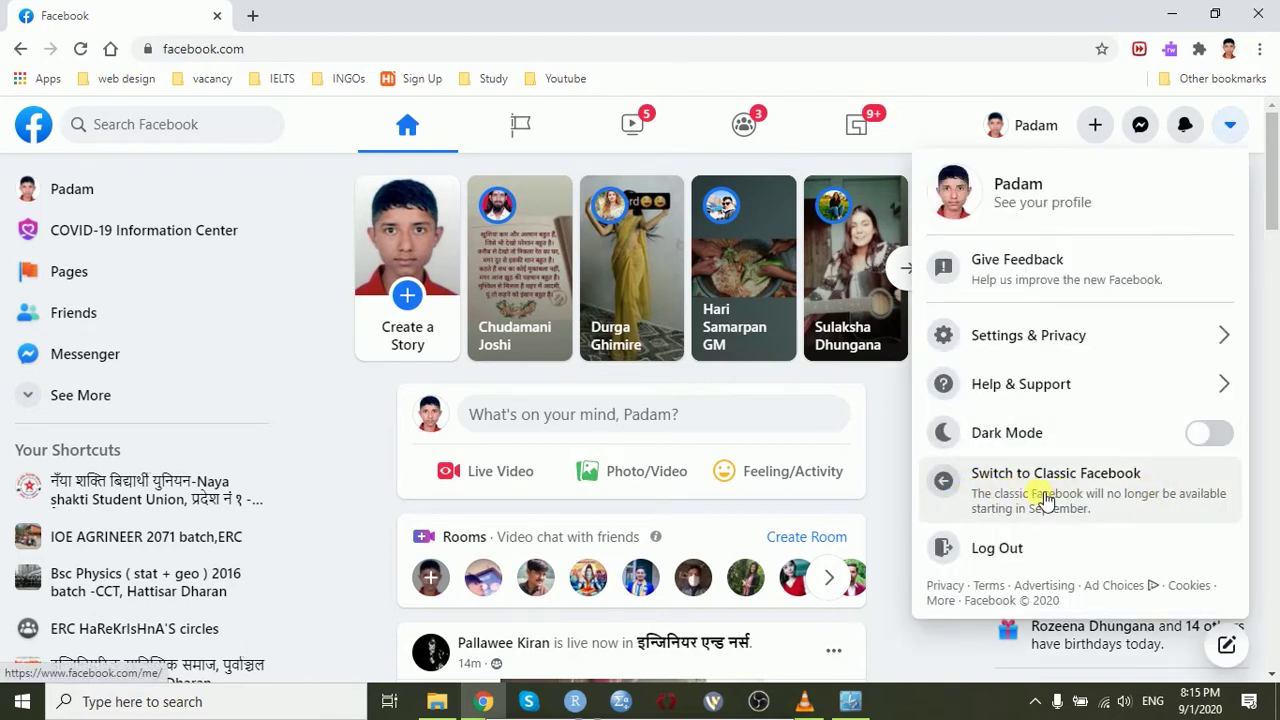
pyautogui.click(85, 273)
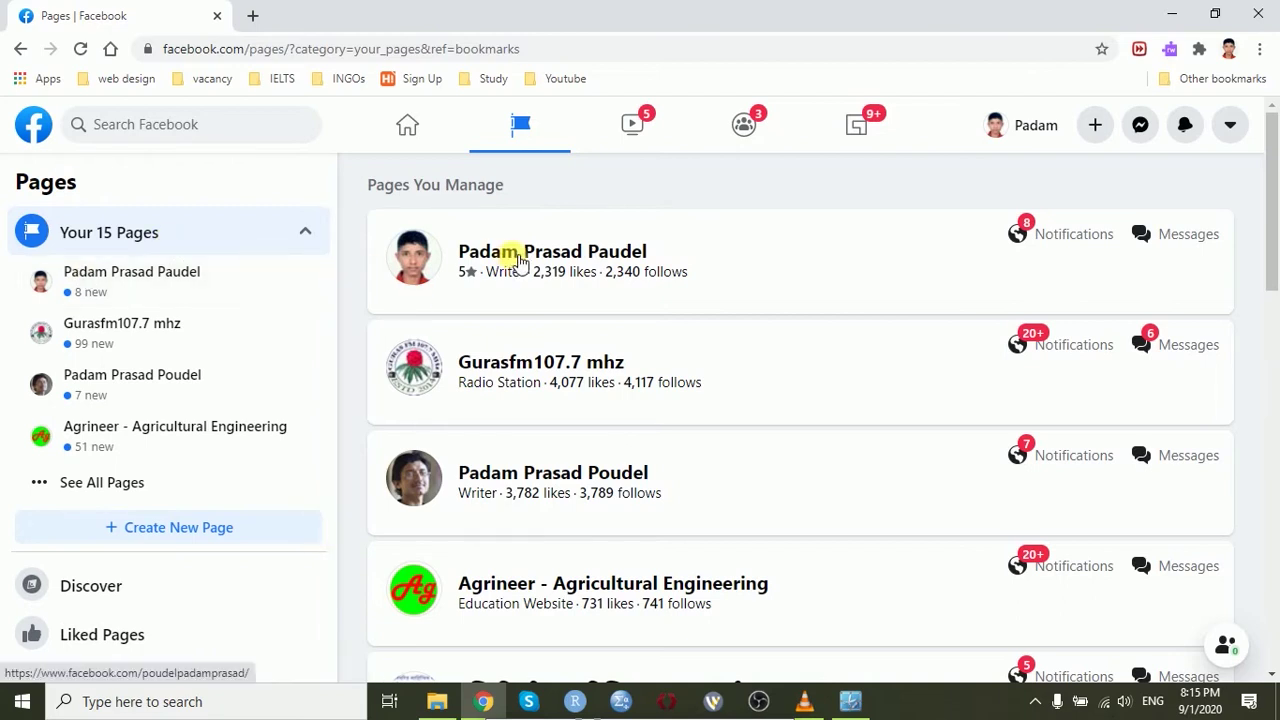
# - Open the two similarly named writer Pages in separate browser tabs and view each one
pyautogui.rightClick(505, 477)
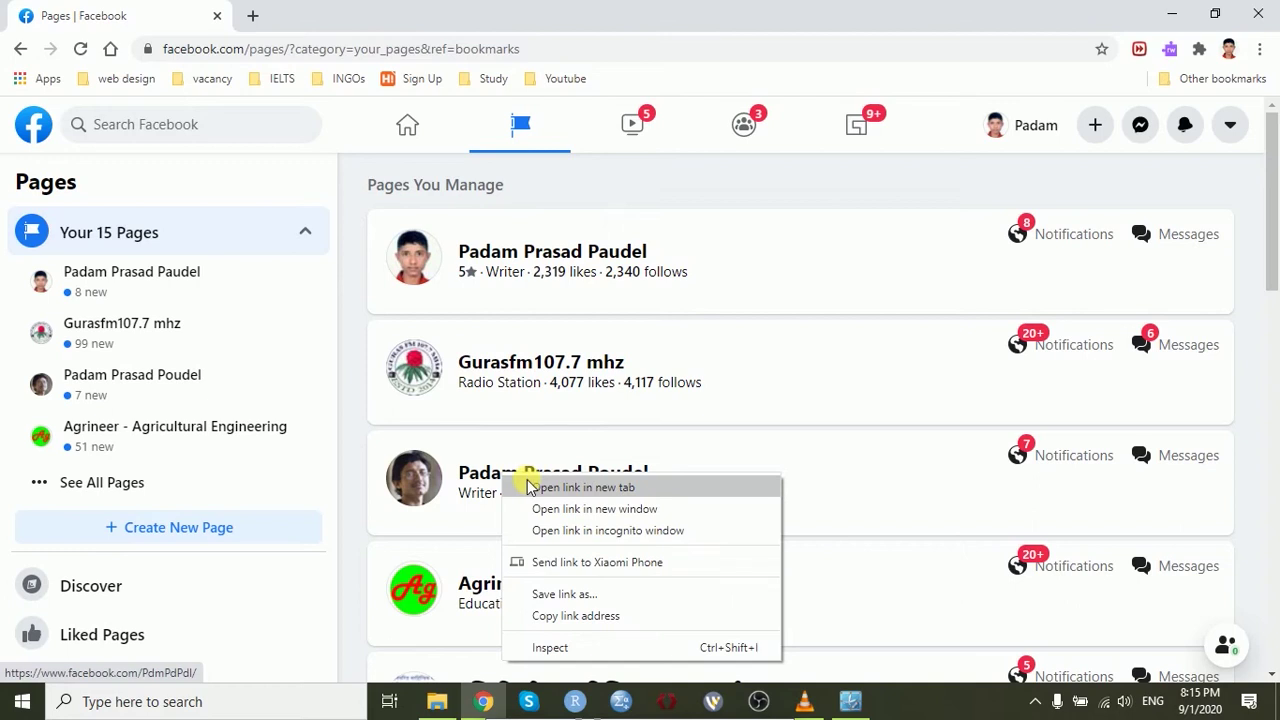
pyautogui.click(583, 487)
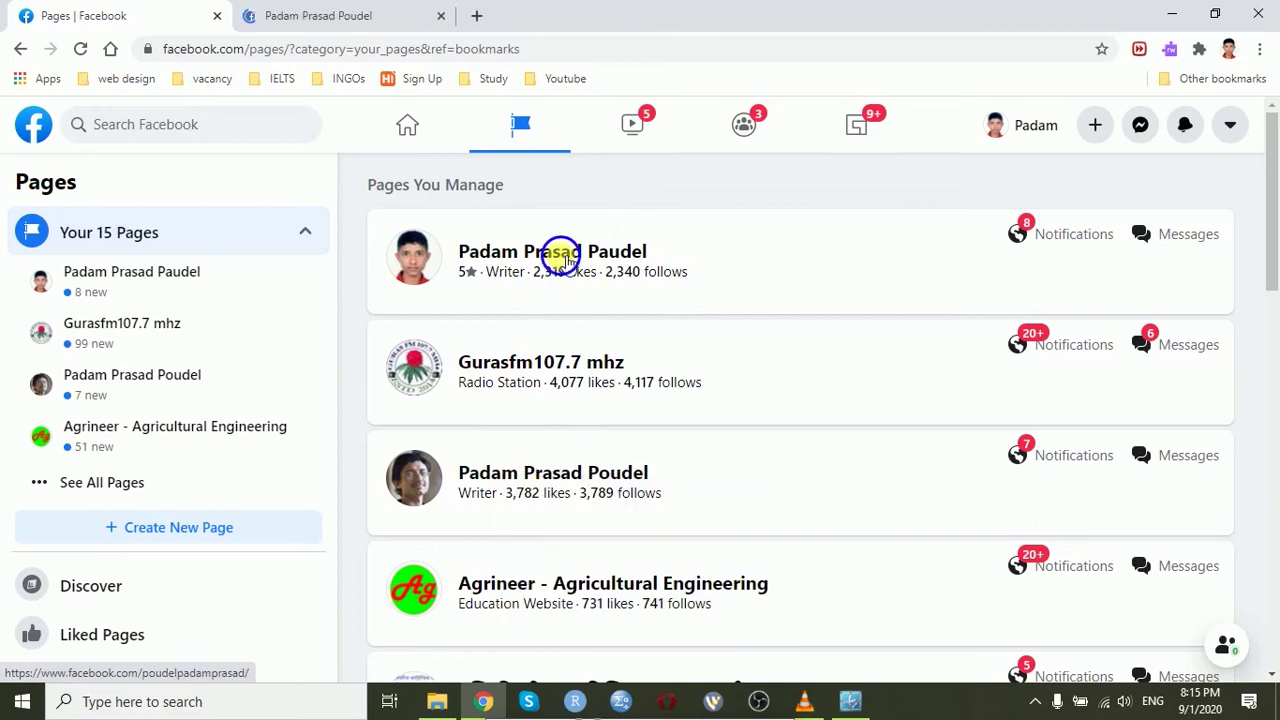
pyautogui.rightClick(563, 258)
pyautogui.click(640, 268)
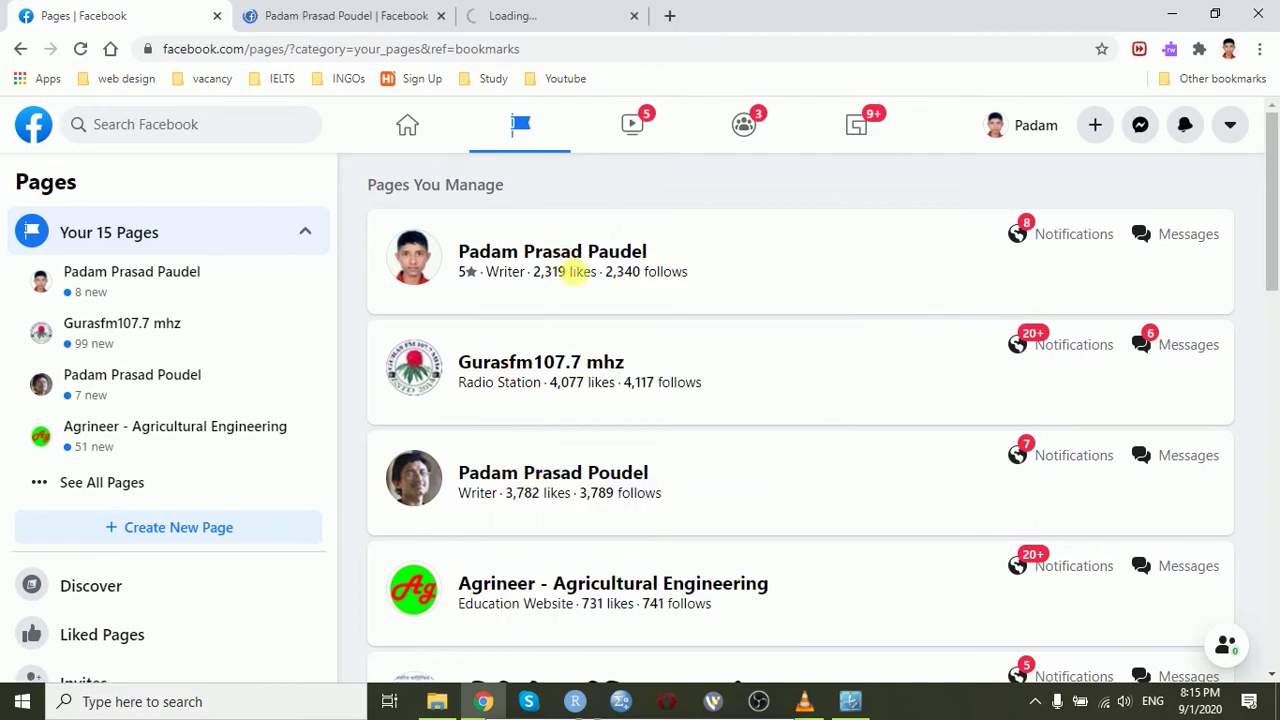
pyautogui.click(415, 10)
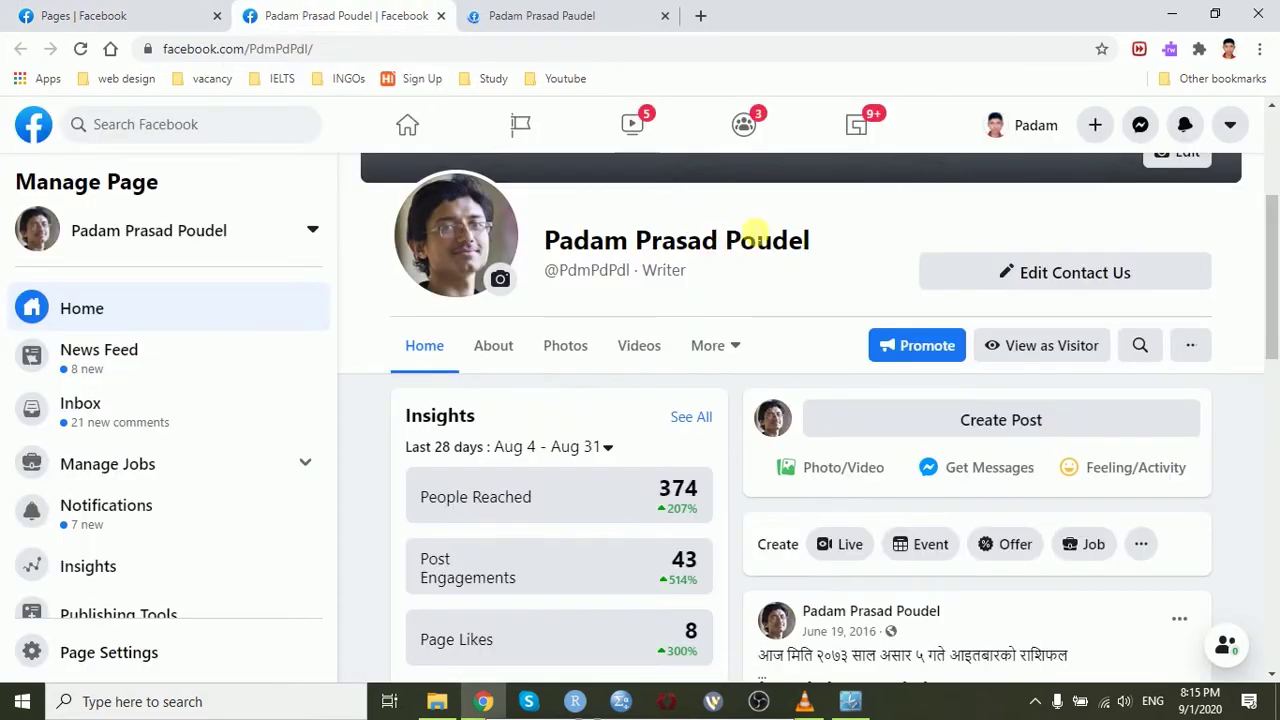
pyautogui.click(553, 8)
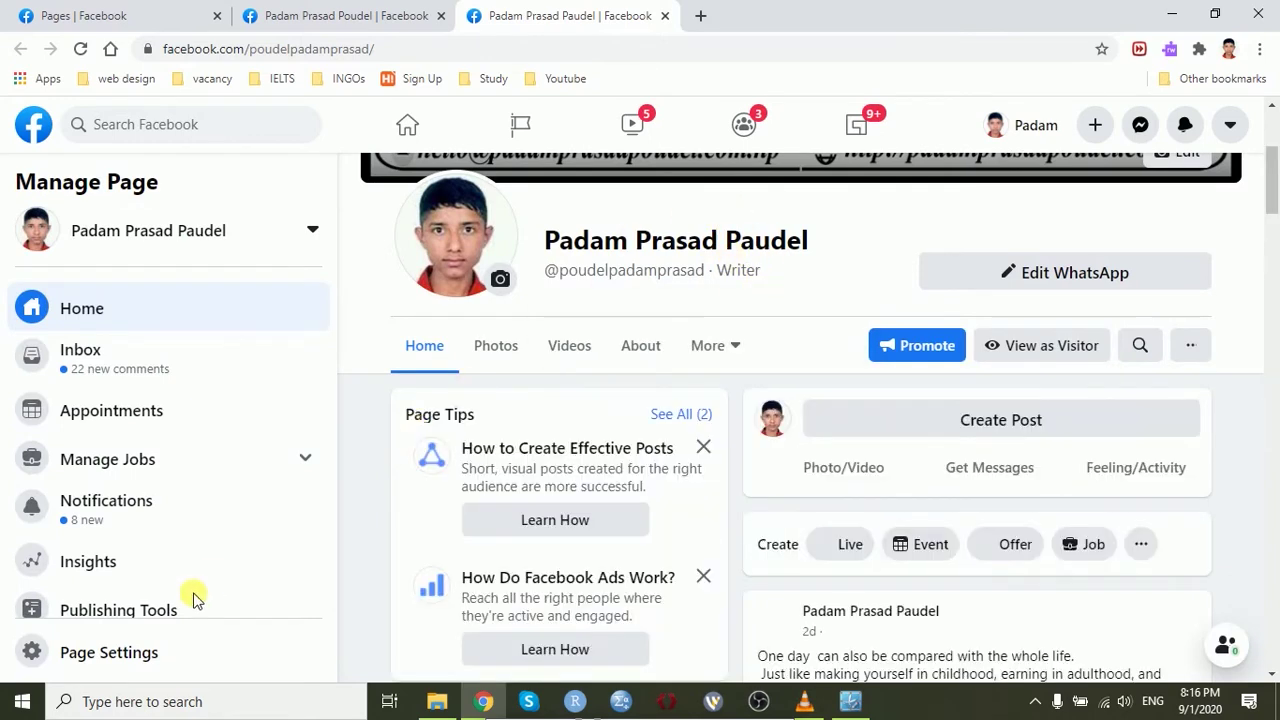
# - Open the settings of the red-shirt-photo writer Page and review its page info, including name, categories and contact details
pyautogui.click(131, 658)
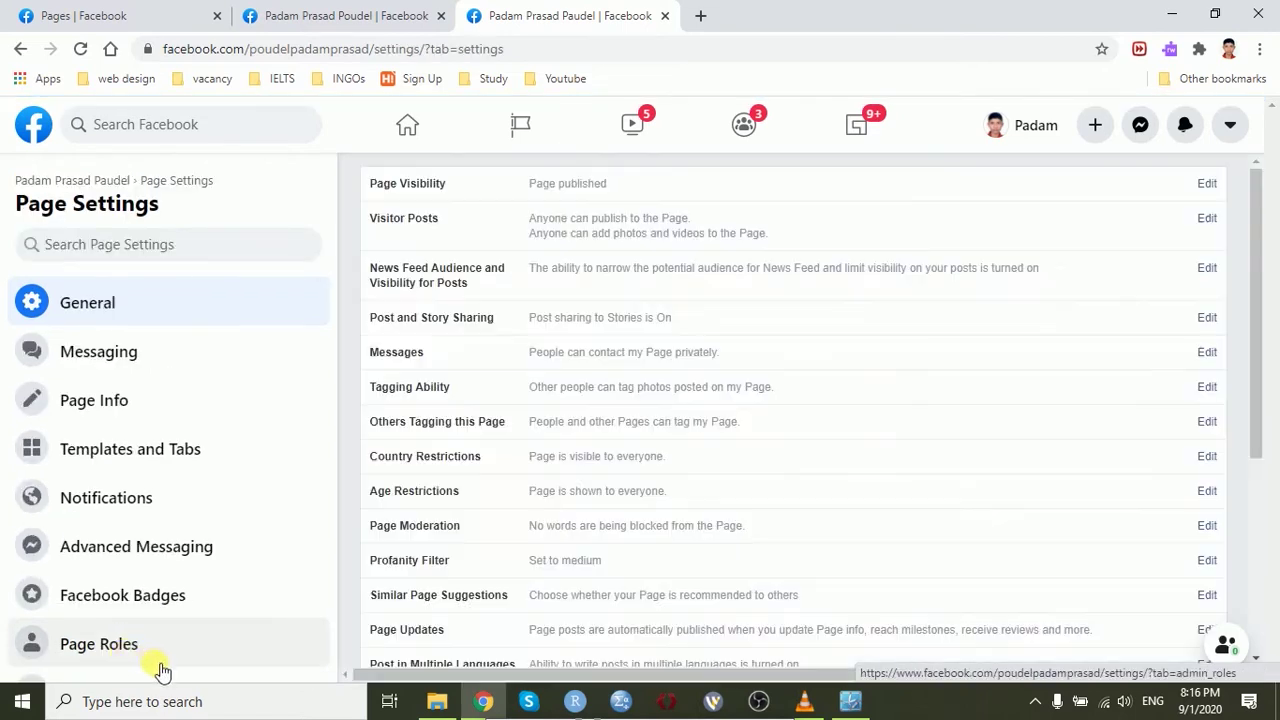
pyautogui.click(140, 401)
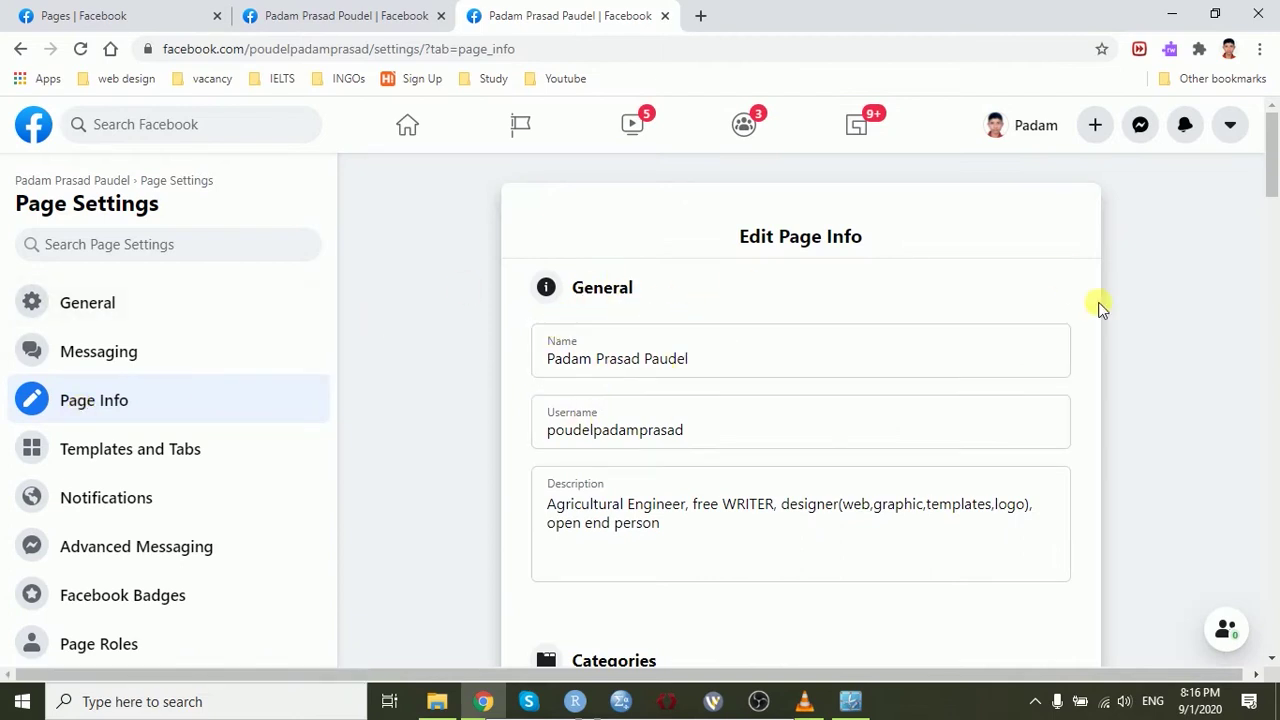
pyautogui.moveTo(1277, 172); pyautogui.dragTo(1275, 226)
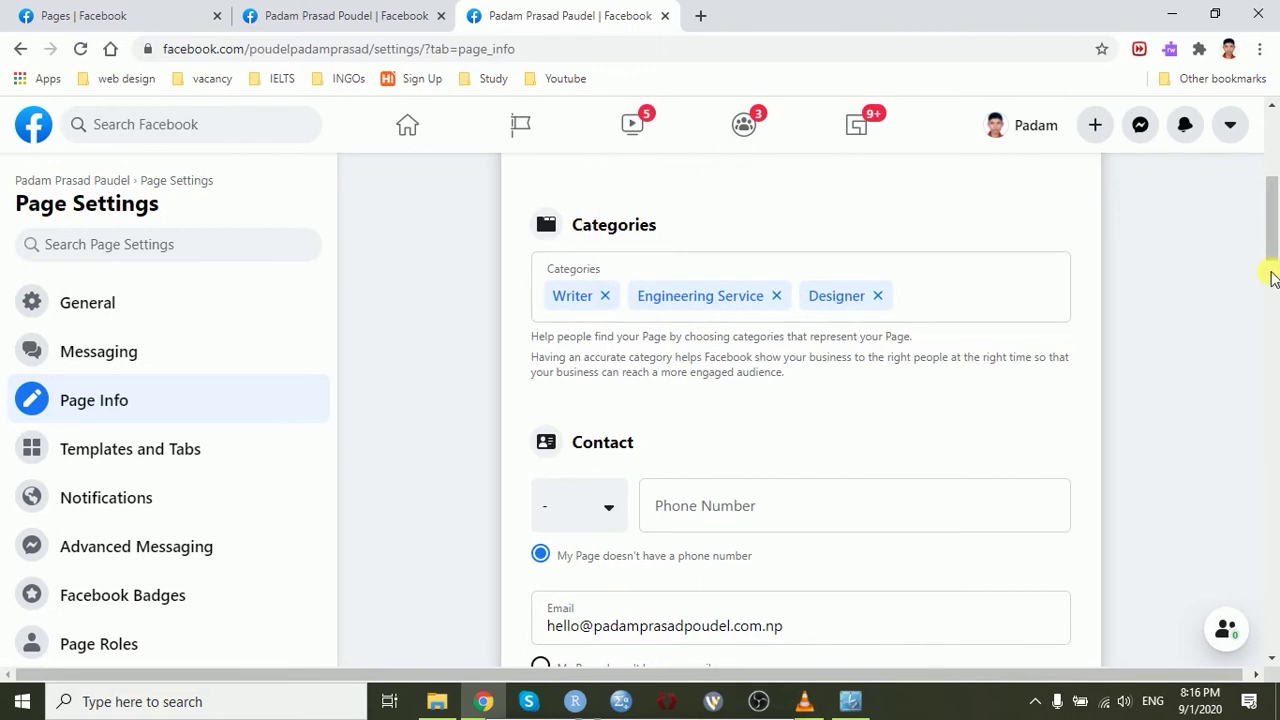
pyautogui.scroll(-5, 1272, 278)
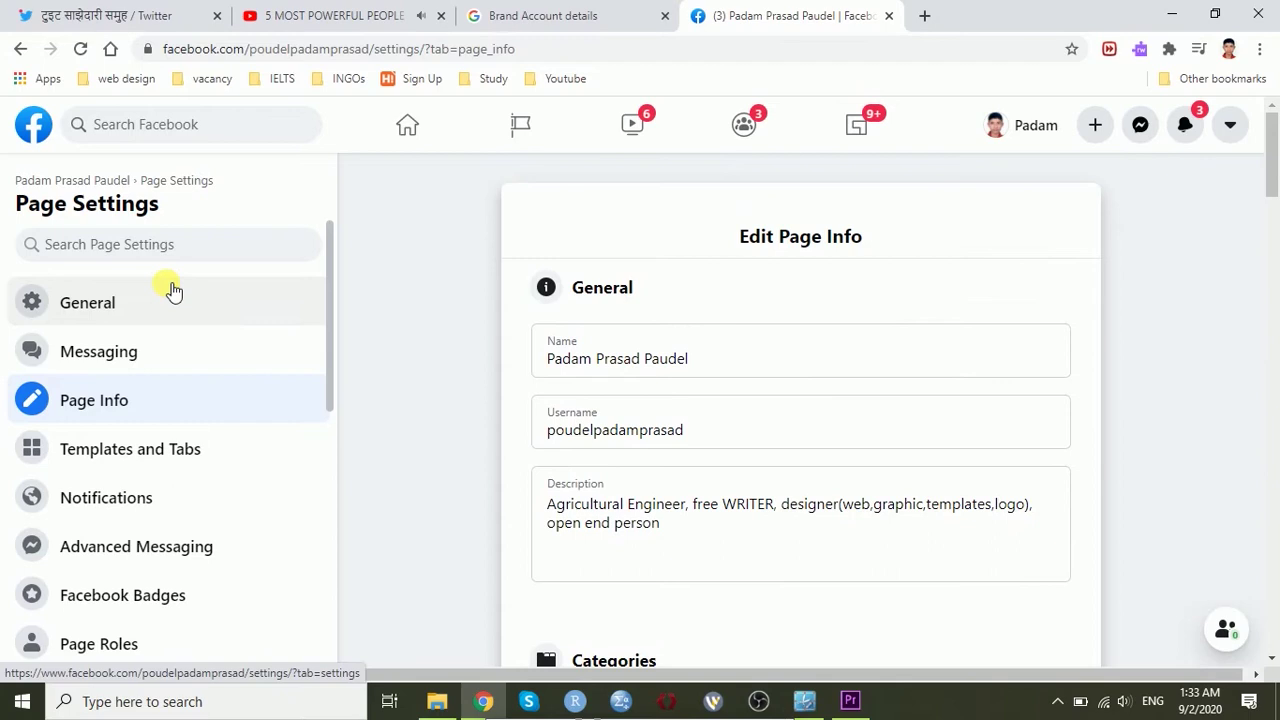
# - Expand Merge Pages in the Page's general settings and open the form for merging duplicate Pages
pyautogui.click(167, 289)
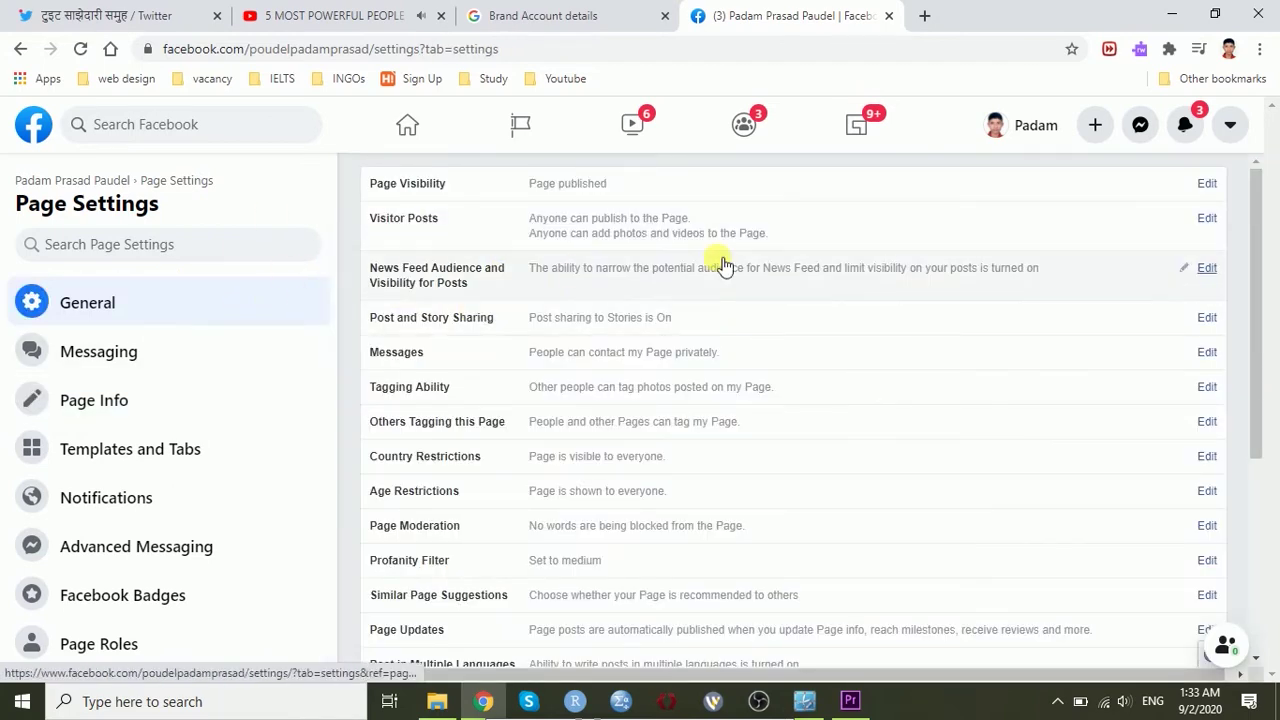
pyautogui.moveTo(1257, 206); pyautogui.dragTo(1275, 427)
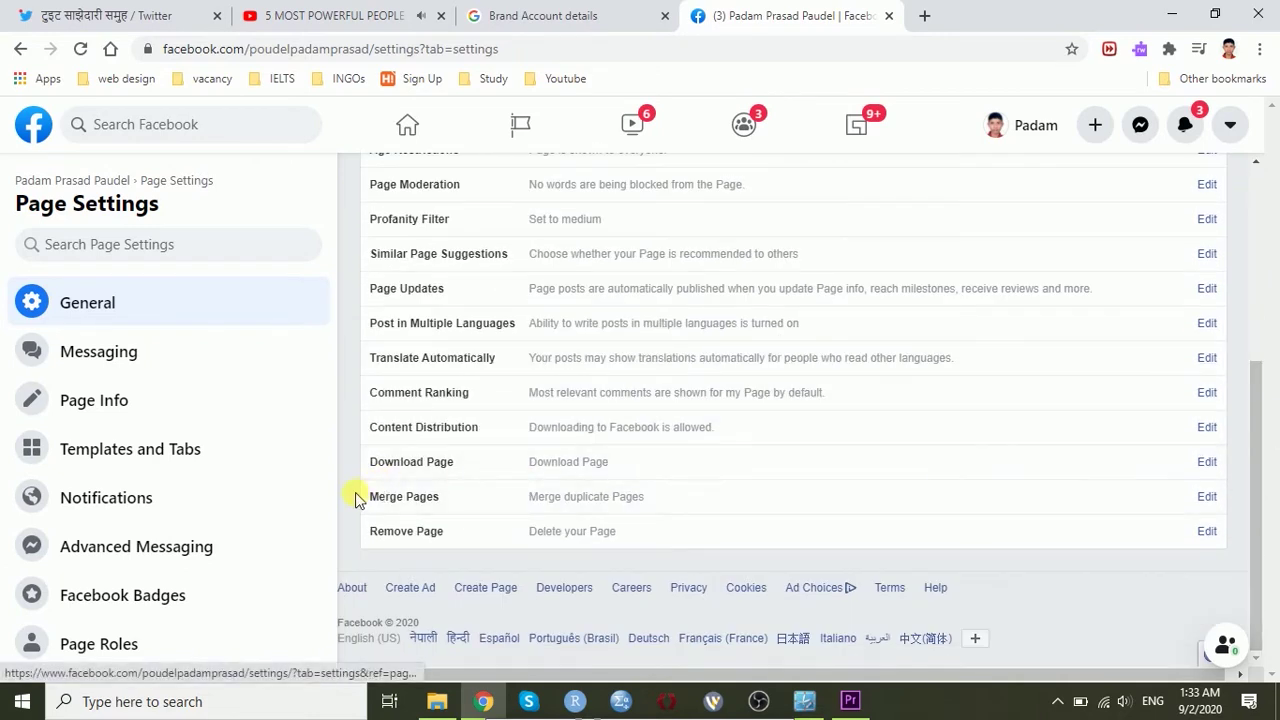
pyautogui.click(1207, 497)
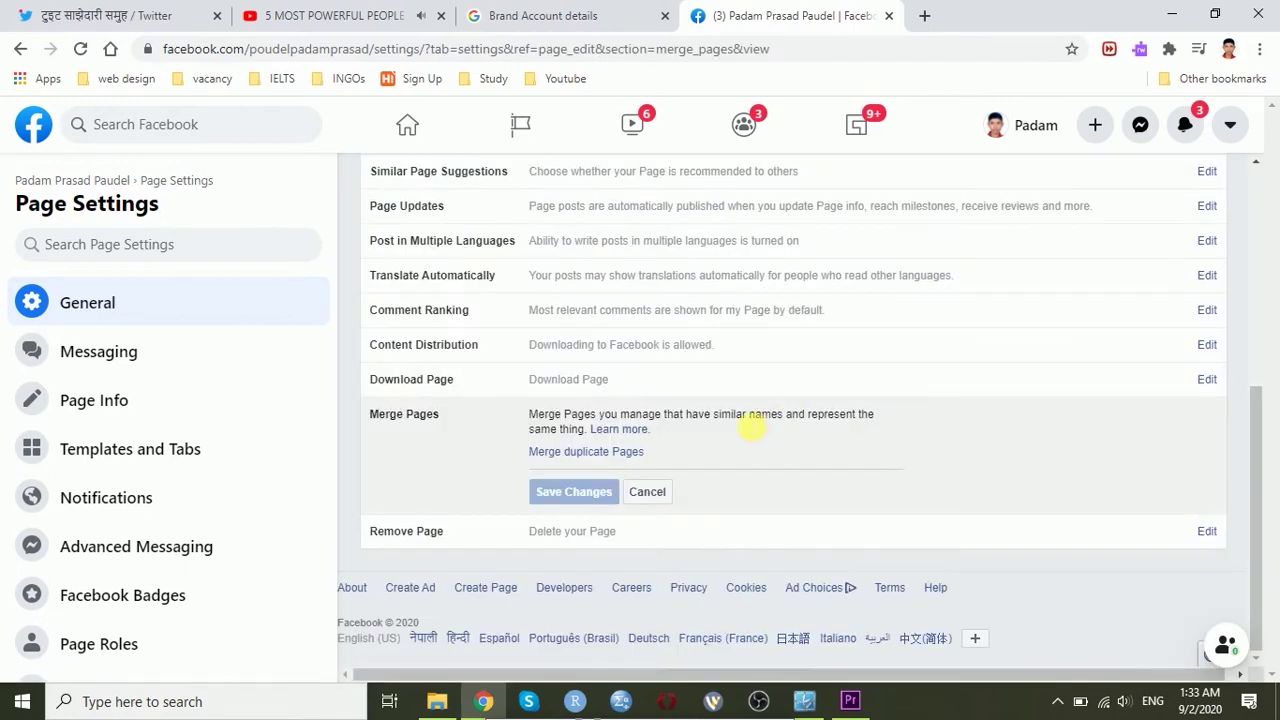
pyautogui.click(638, 456)
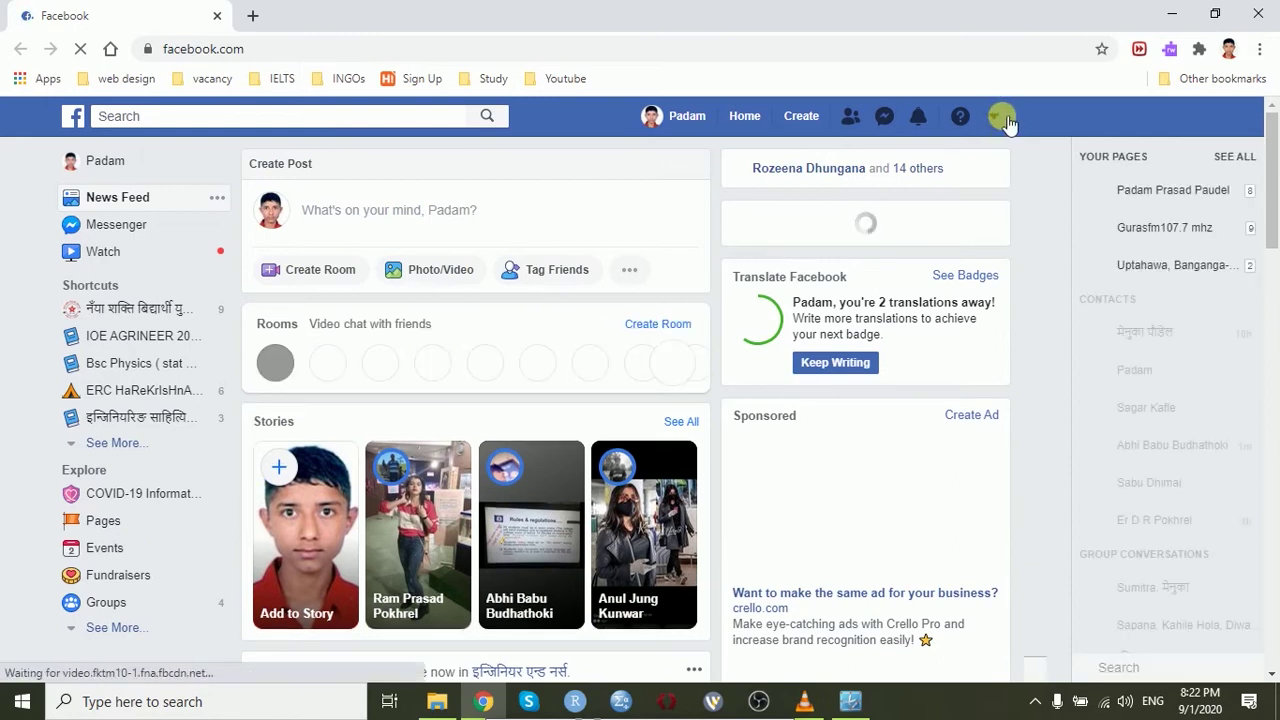
# - In Classic Facebook, list your Pages and open the writer Page with the glasses photo in a new browser tab
pyautogui.click(1003, 120)
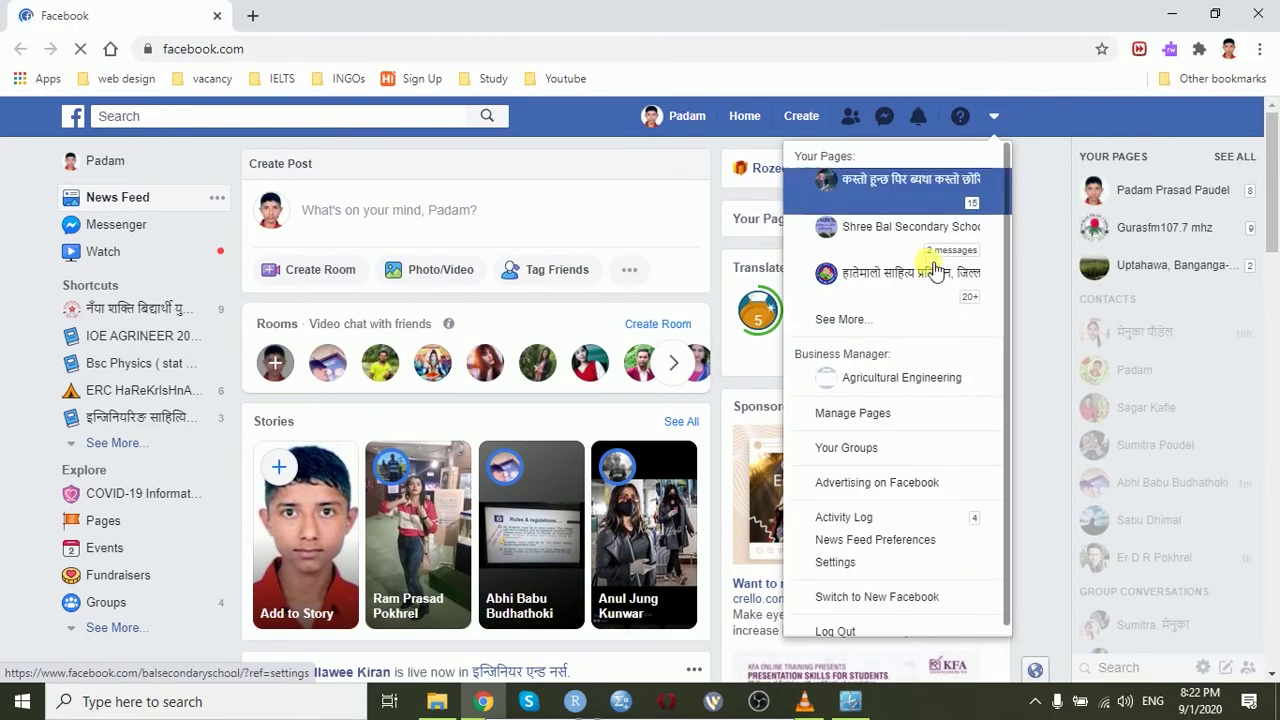
pyautogui.click(118, 526)
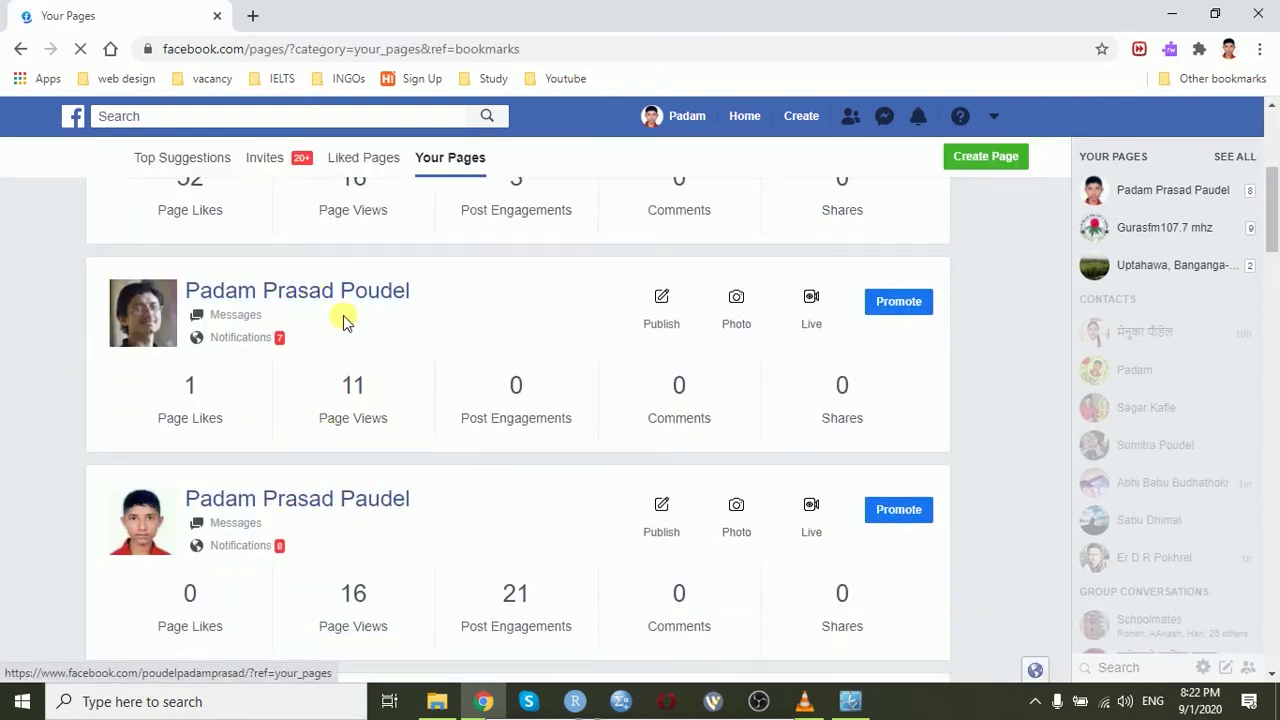
pyautogui.rightClick(370, 303)
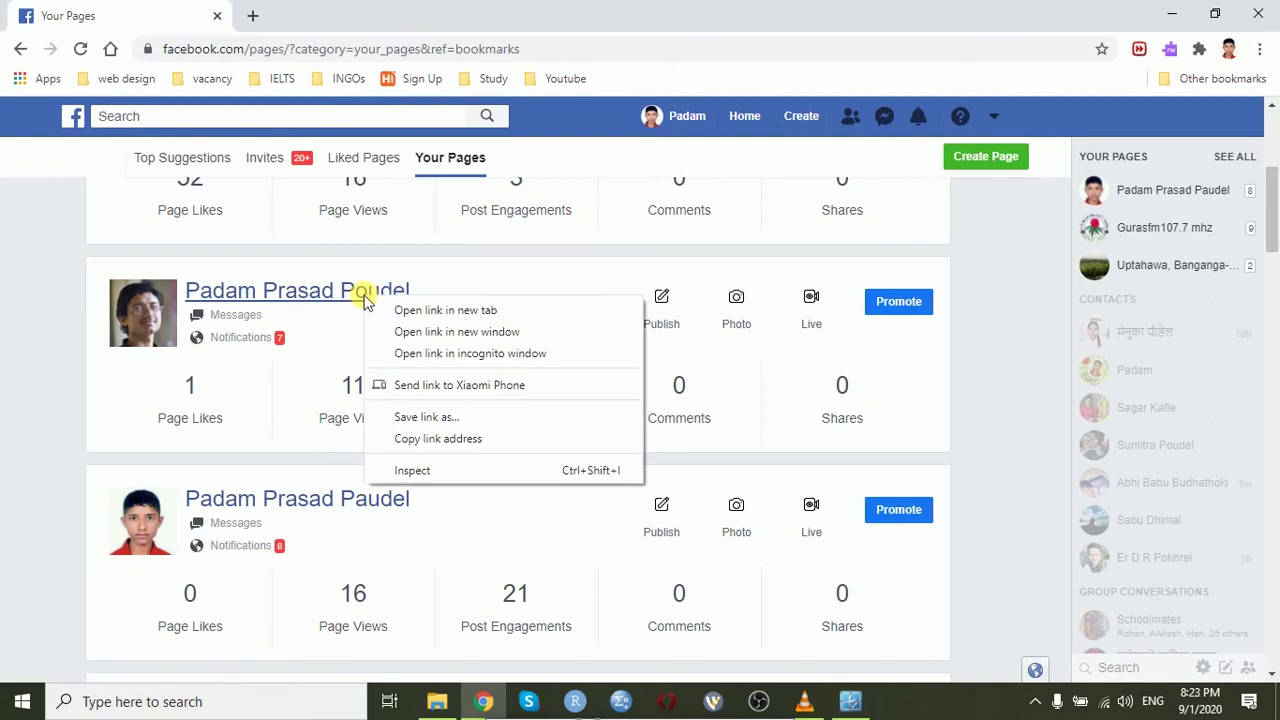
pyautogui.click(388, 311)
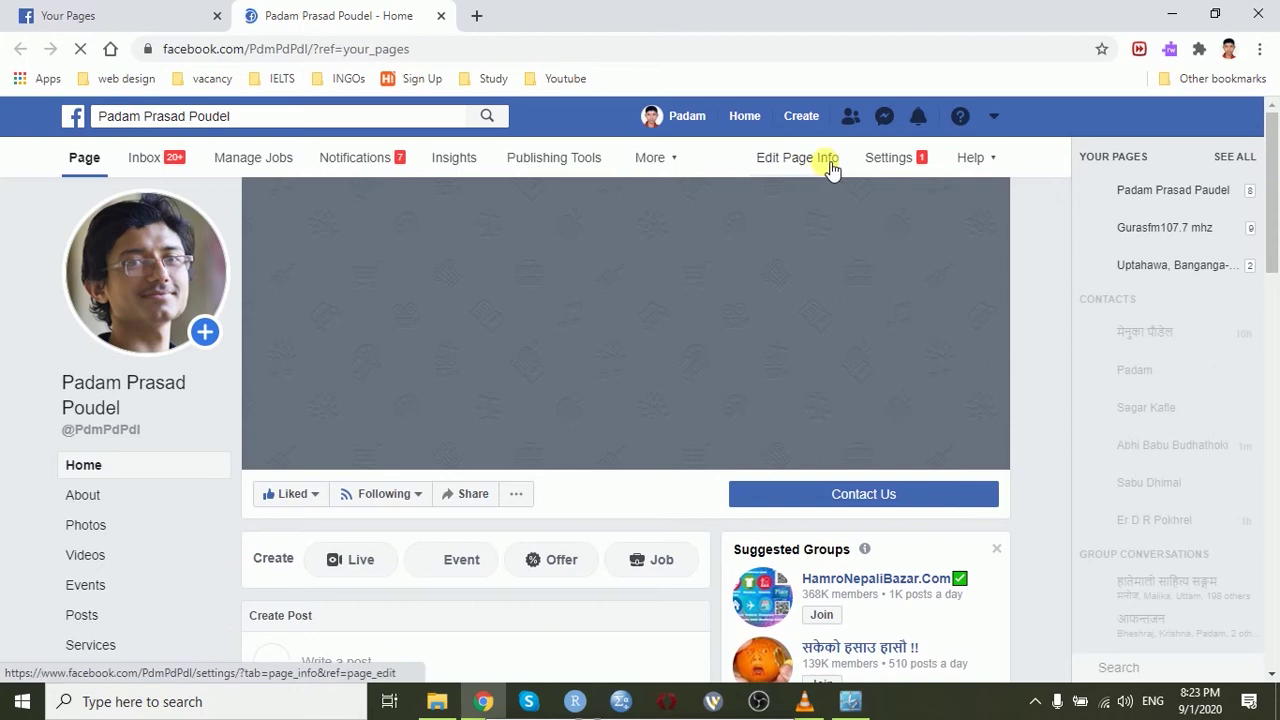
# - Open the duplicate-Page merge request form from this Page's settings
pyautogui.click(893, 160)
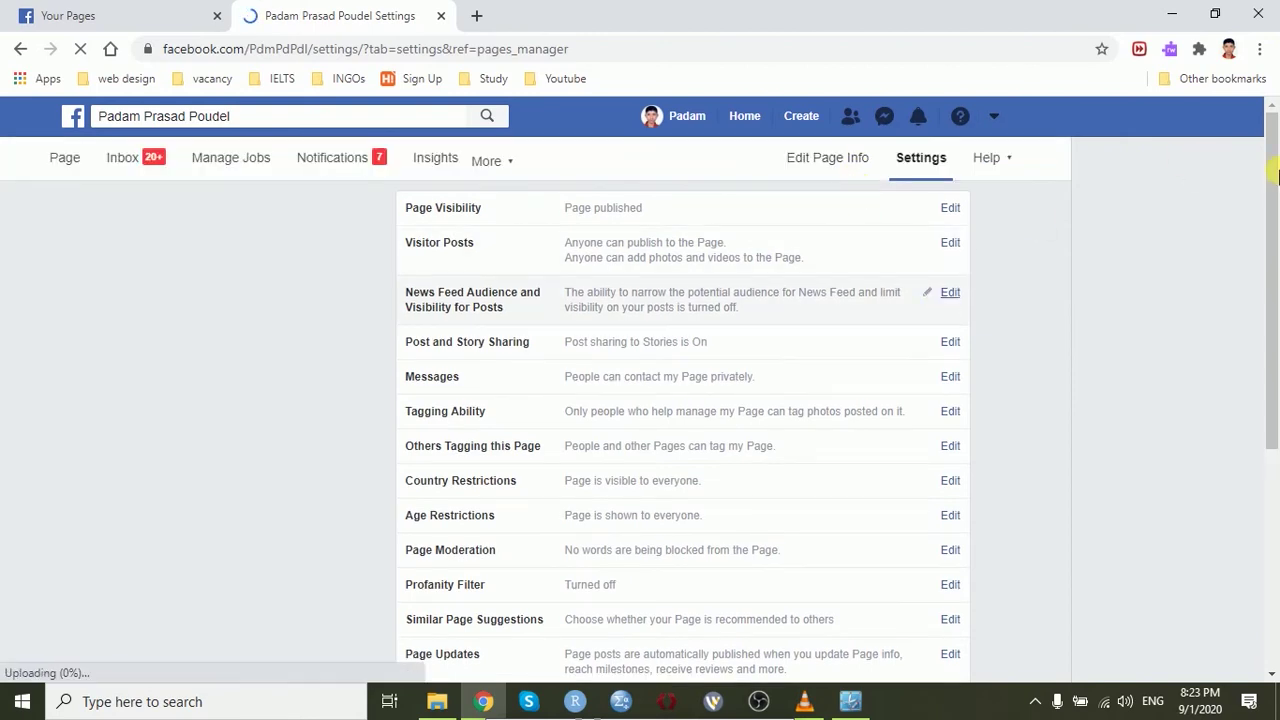
pyautogui.moveTo(1274, 160); pyautogui.dragTo(1274, 414)
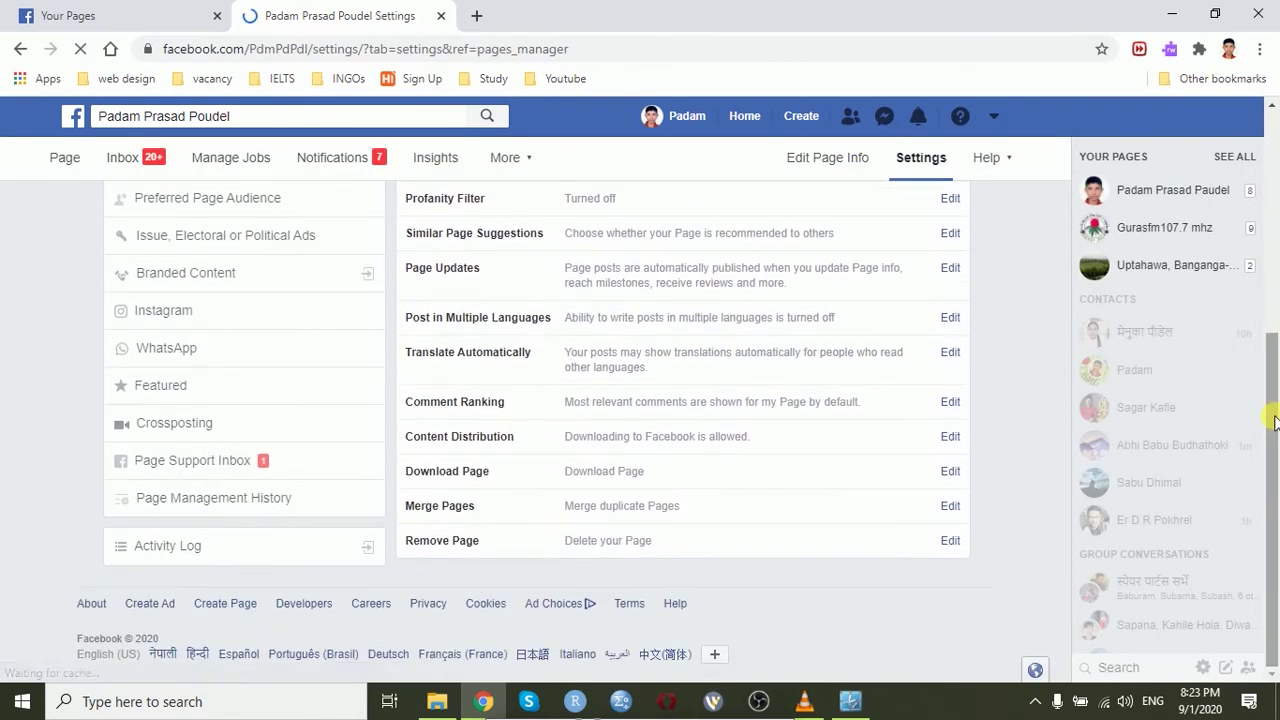
pyautogui.click(951, 507)
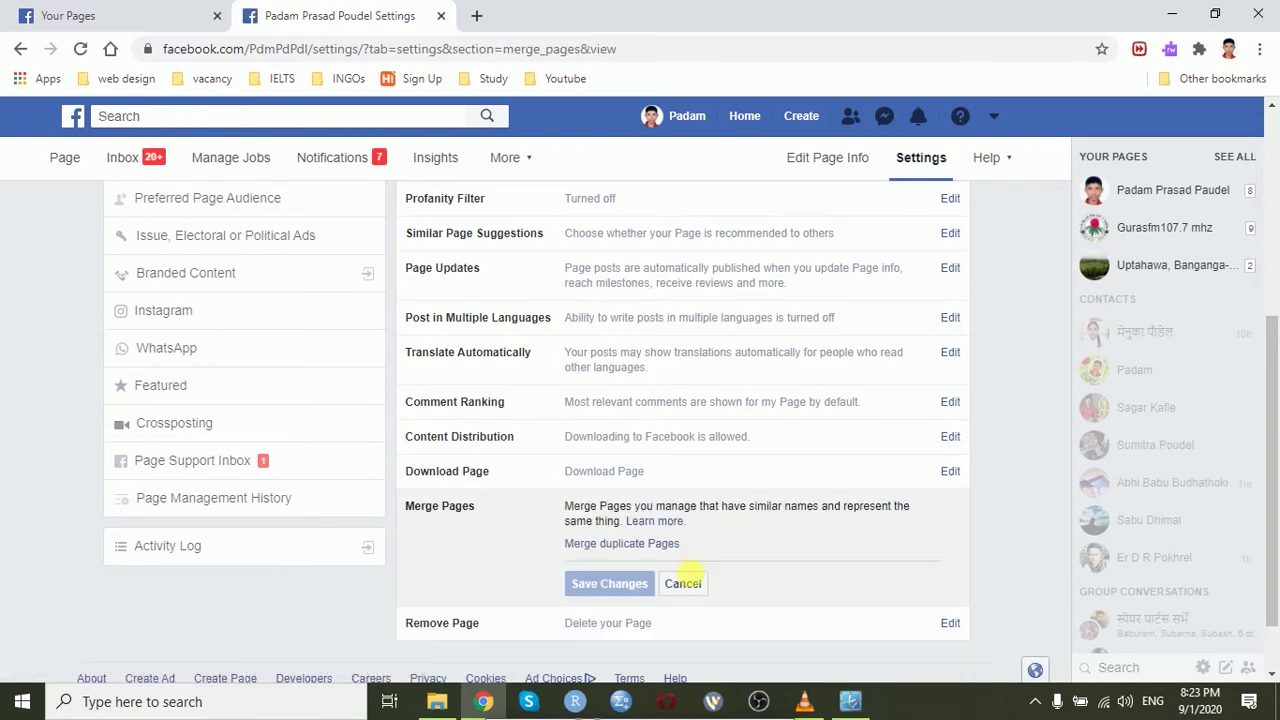
pyautogui.click(650, 545)
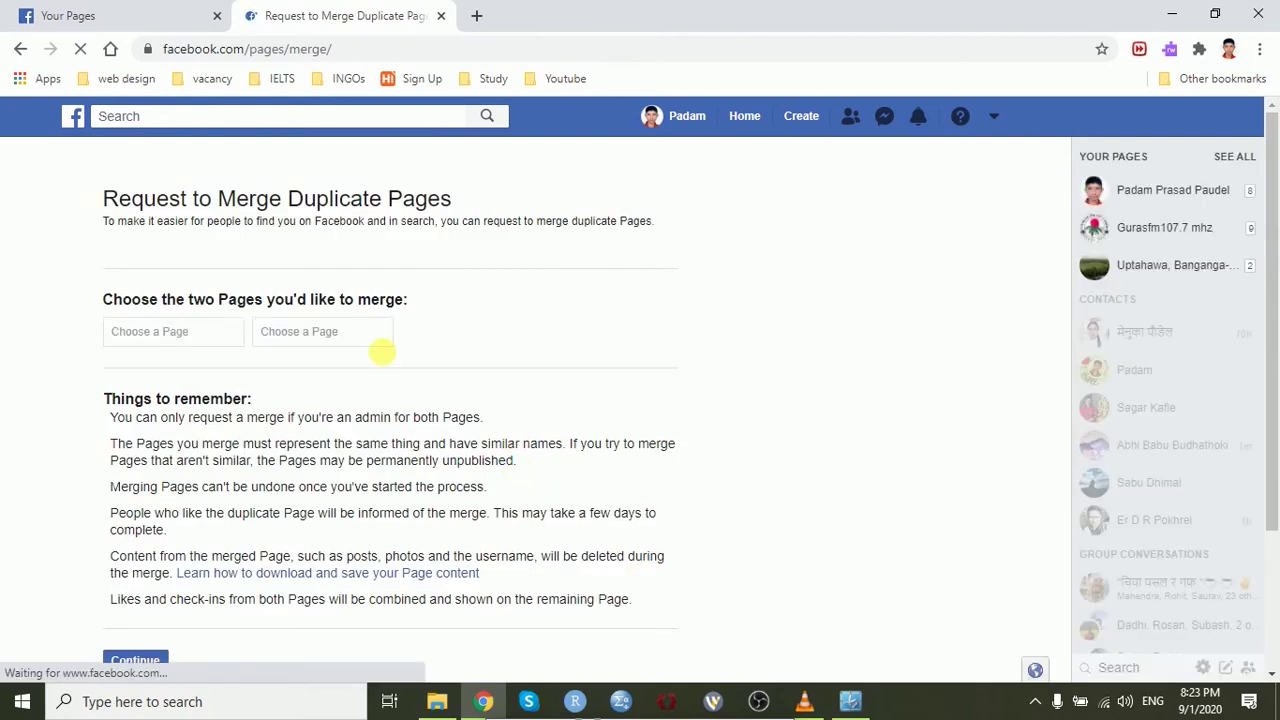
# - Choose the glasses-photo writer Page as the first Page to merge and the similarly named red-shirt-photo Page as the second
pyautogui.click(214, 338)
pyautogui.write('P')
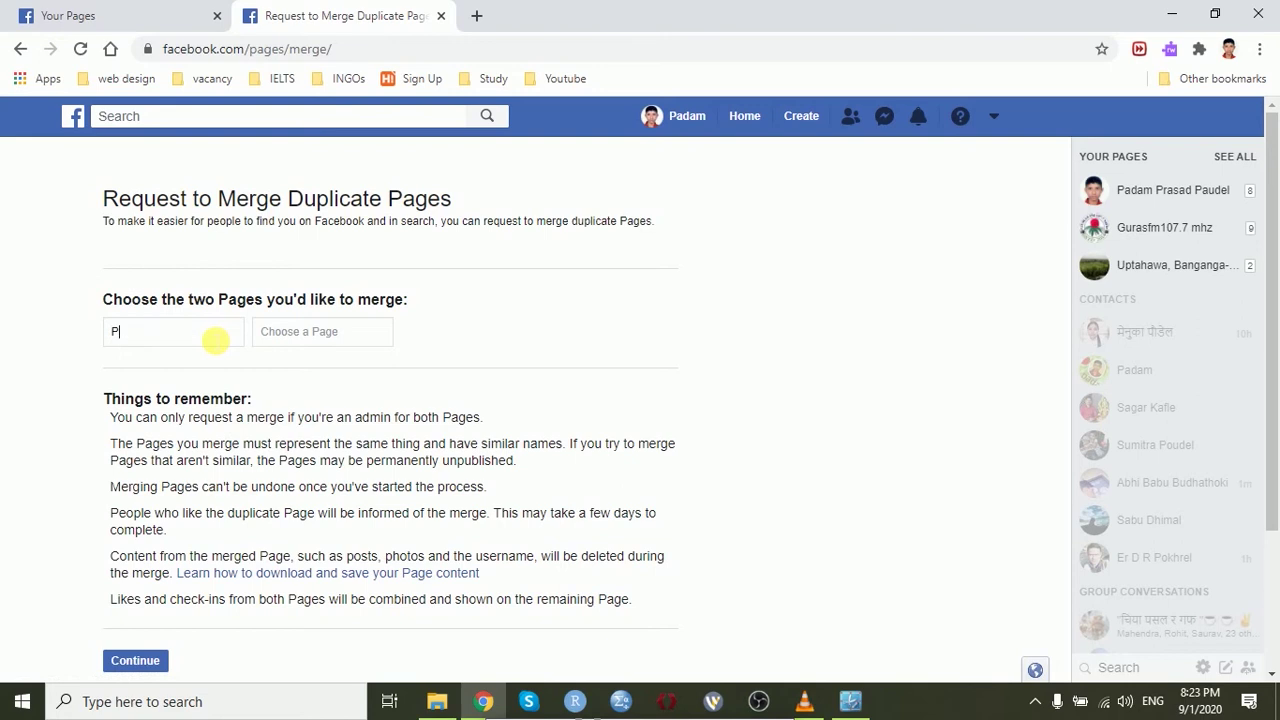
pyautogui.write('ada')
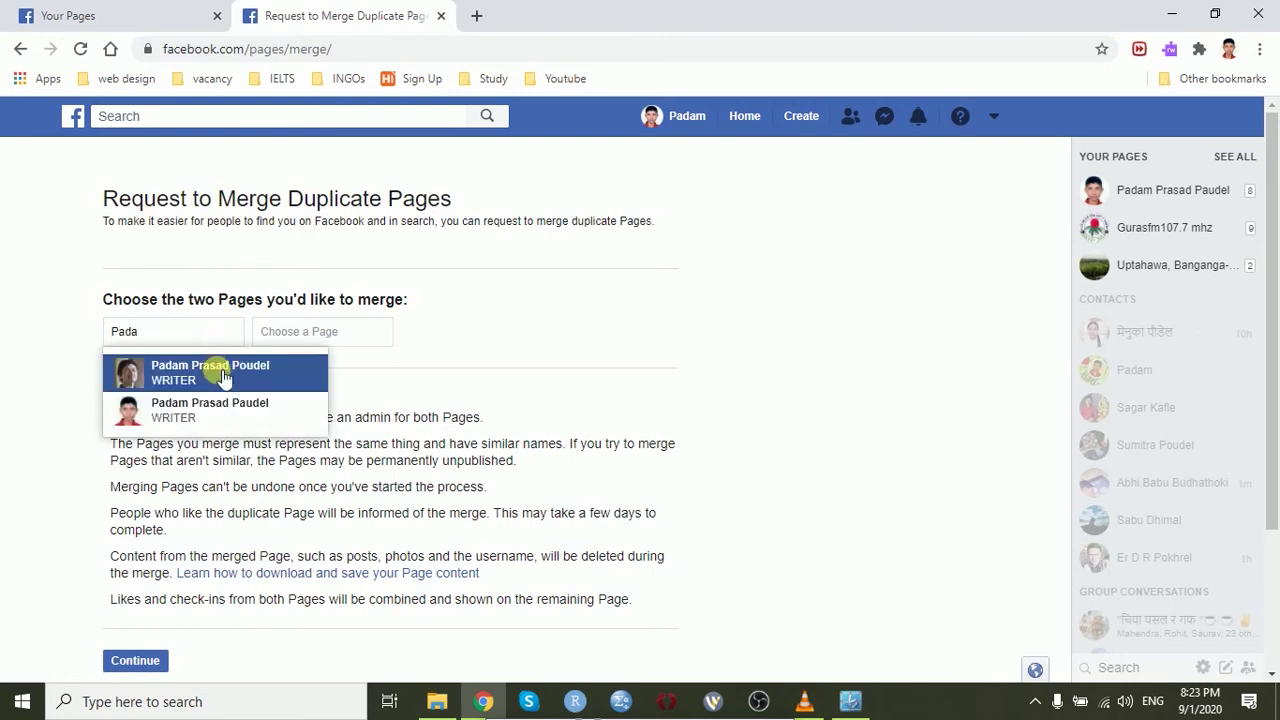
pyautogui.click(217, 368)
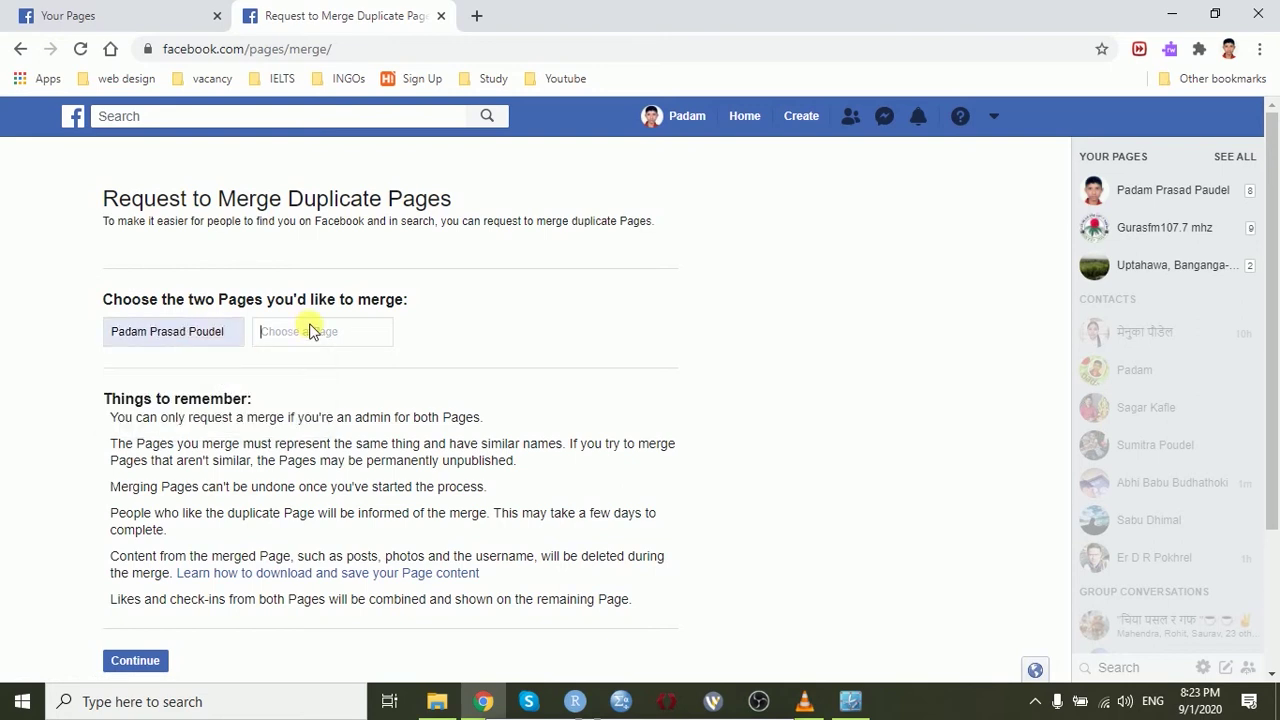
pyautogui.click(310, 331)
pyautogui.write('Pa')
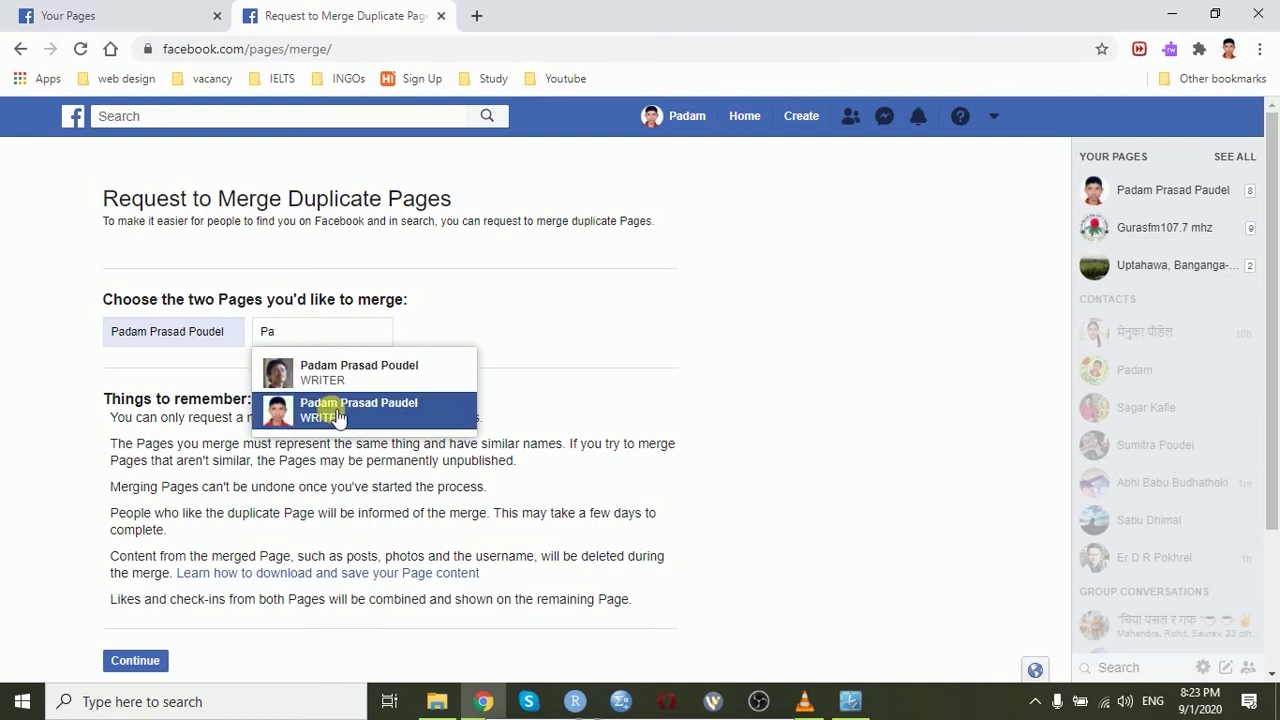
pyautogui.click(336, 414)
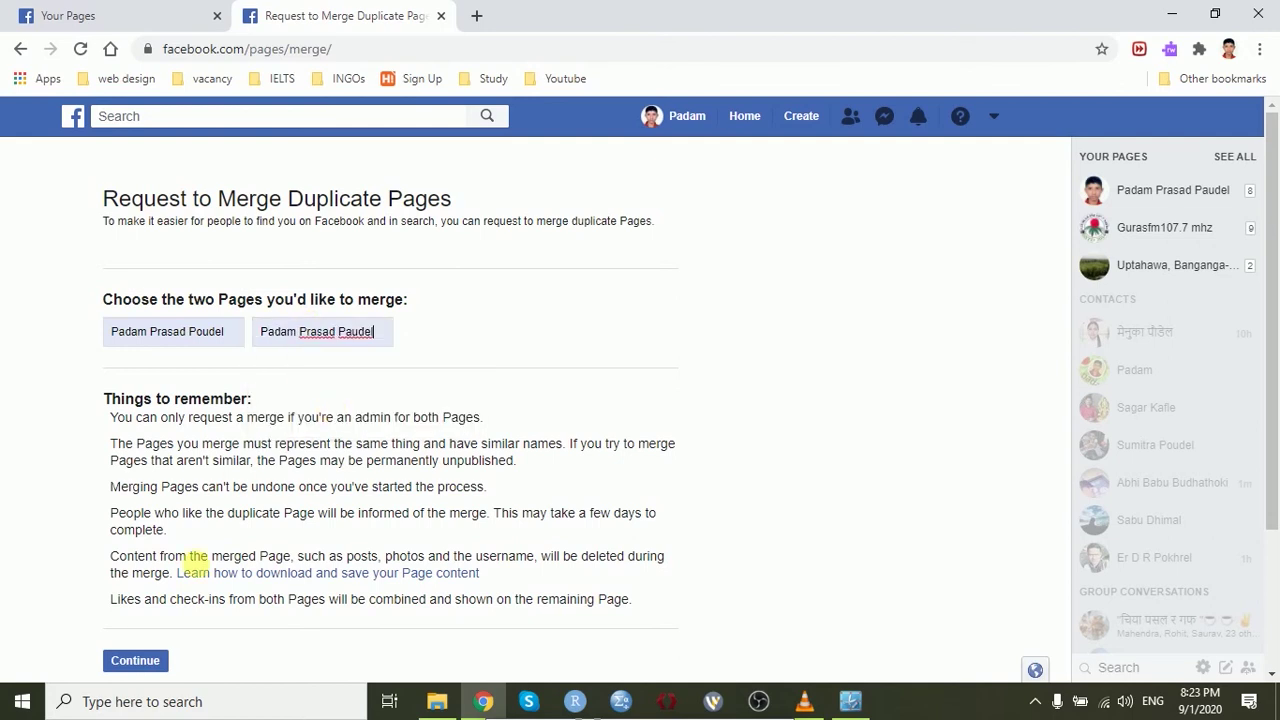
# - Continue the merge request and read the explanation of what happens to the kept Page and the other Page
pyautogui.click(160, 660)
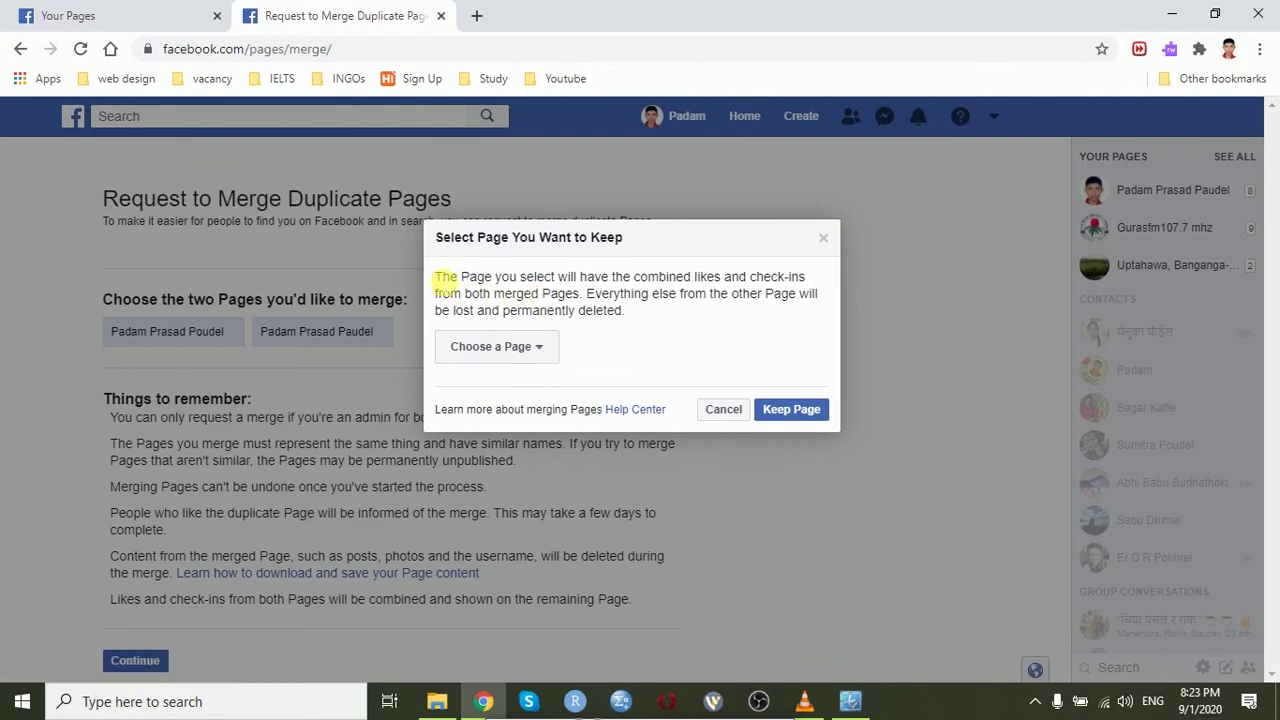
pyautogui.moveTo(436, 277); pyautogui.dragTo(626, 304)
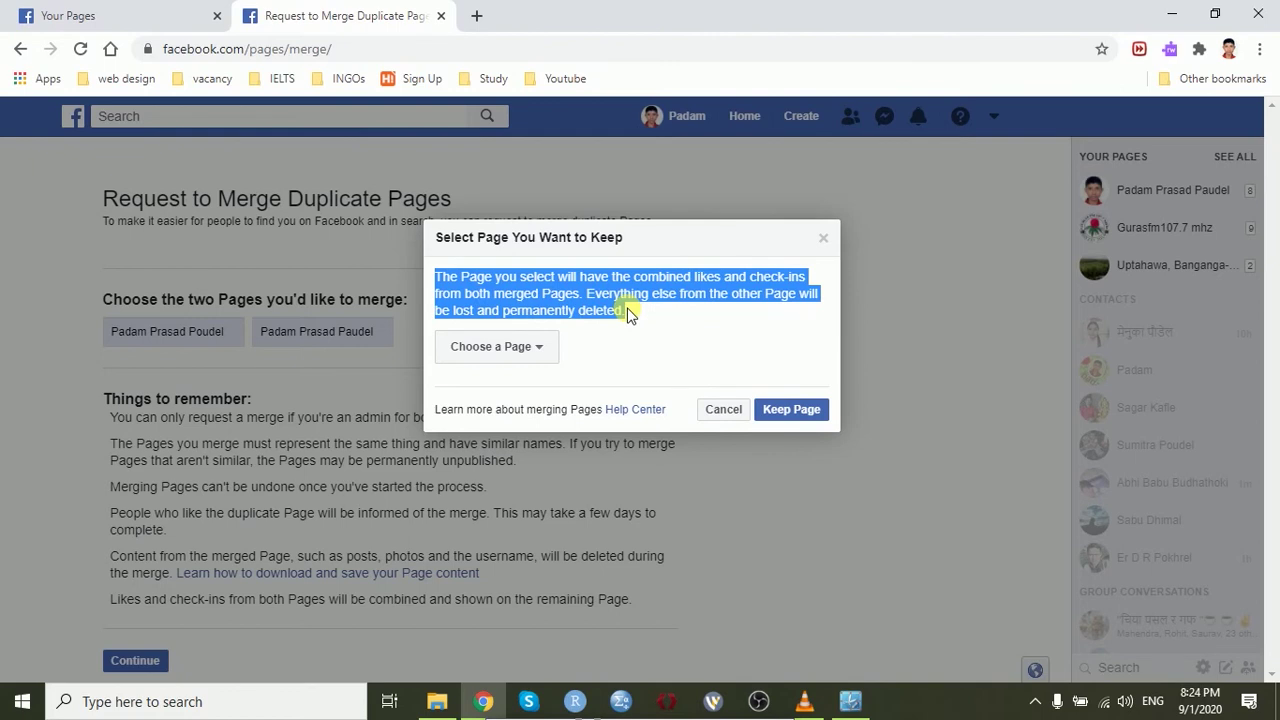
pyautogui.click(614, 310)
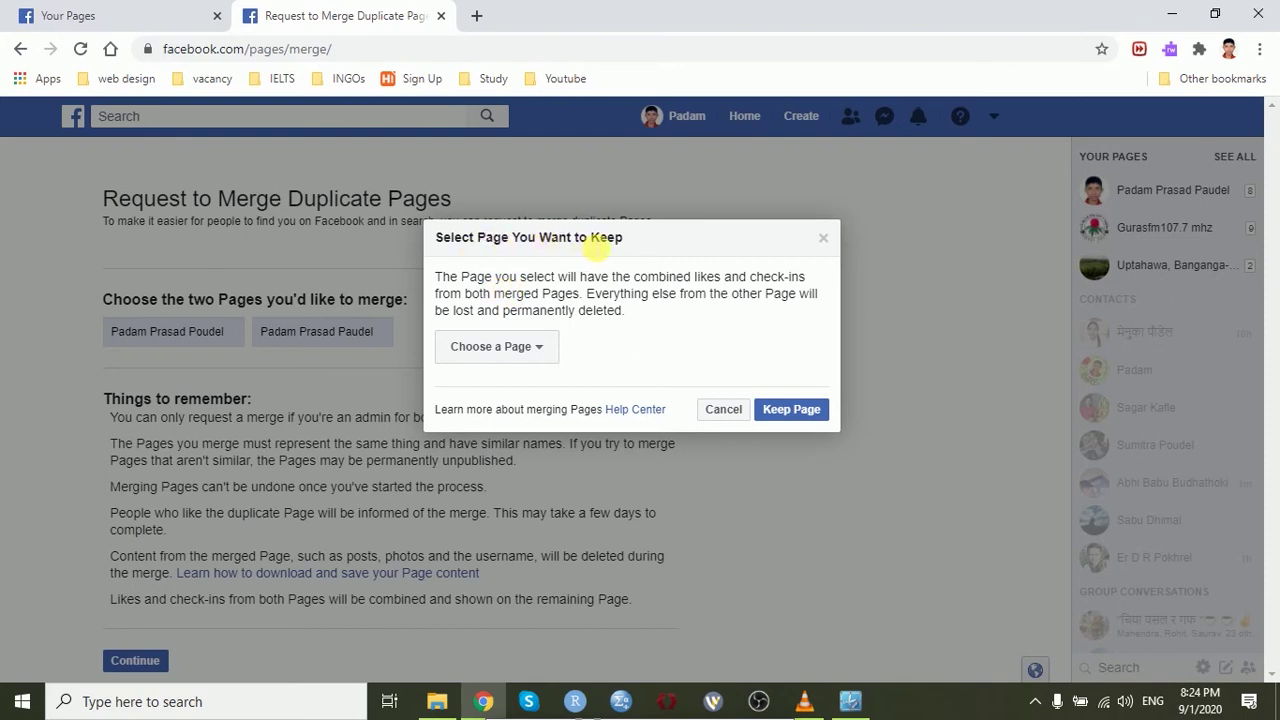
# - Select the red-shirt-photo writer Page as the Page to keep and proceed to the merge confirmation
pyautogui.doubleClick(606, 240)
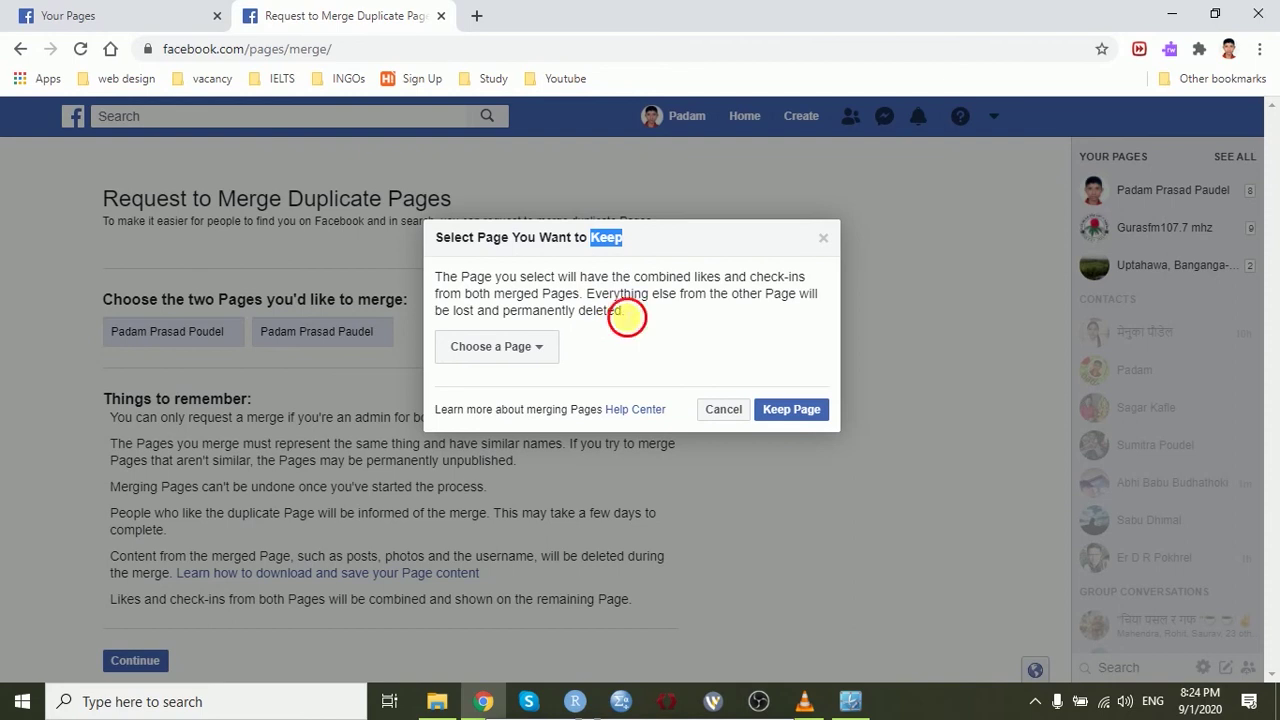
pyautogui.moveTo(627, 318); pyautogui.dragTo(590, 322)
pyautogui.moveTo(521, 311); pyautogui.dragTo(417, 318)
pyautogui.click(545, 346)
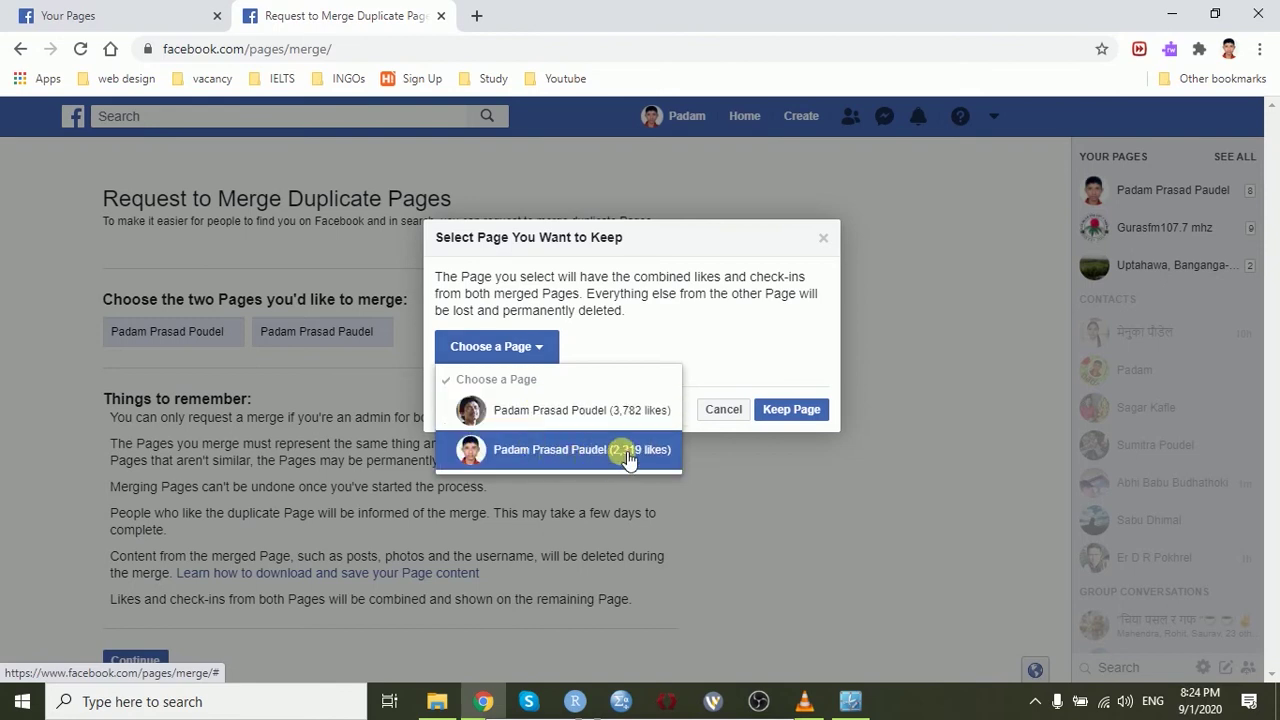
pyautogui.click(578, 450)
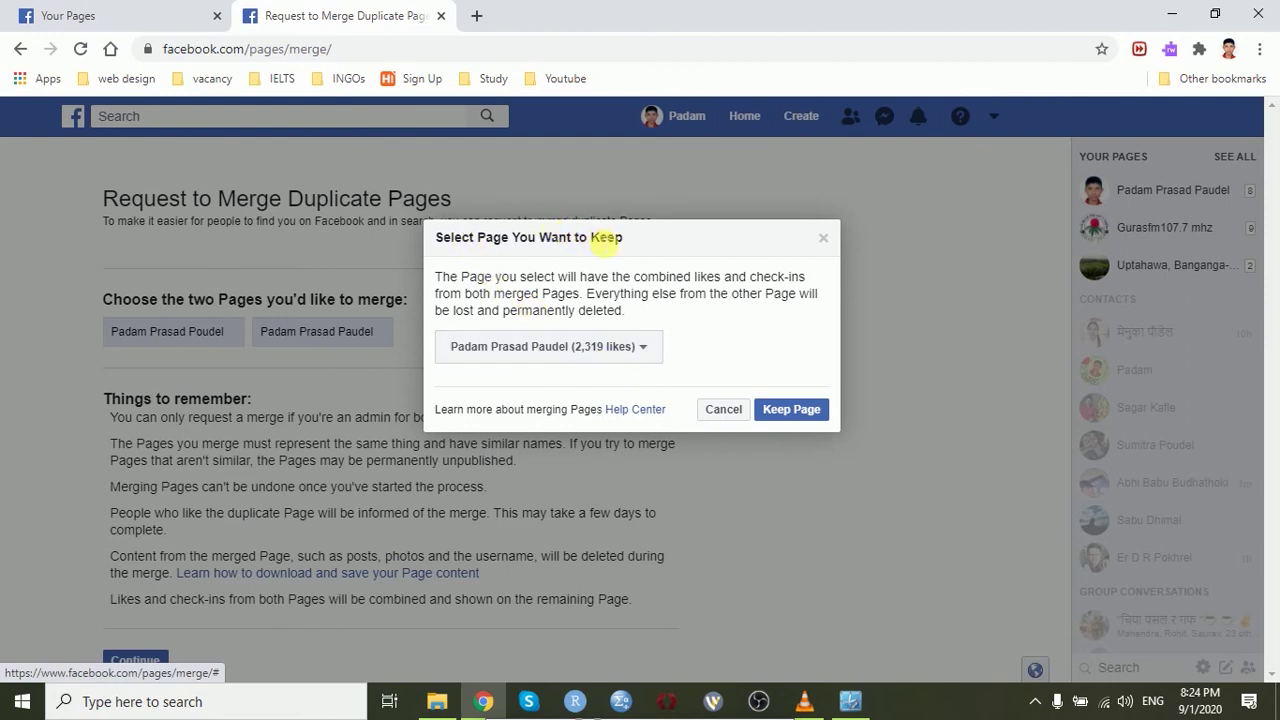
pyautogui.moveTo(604, 238); pyautogui.dragTo(630, 243)
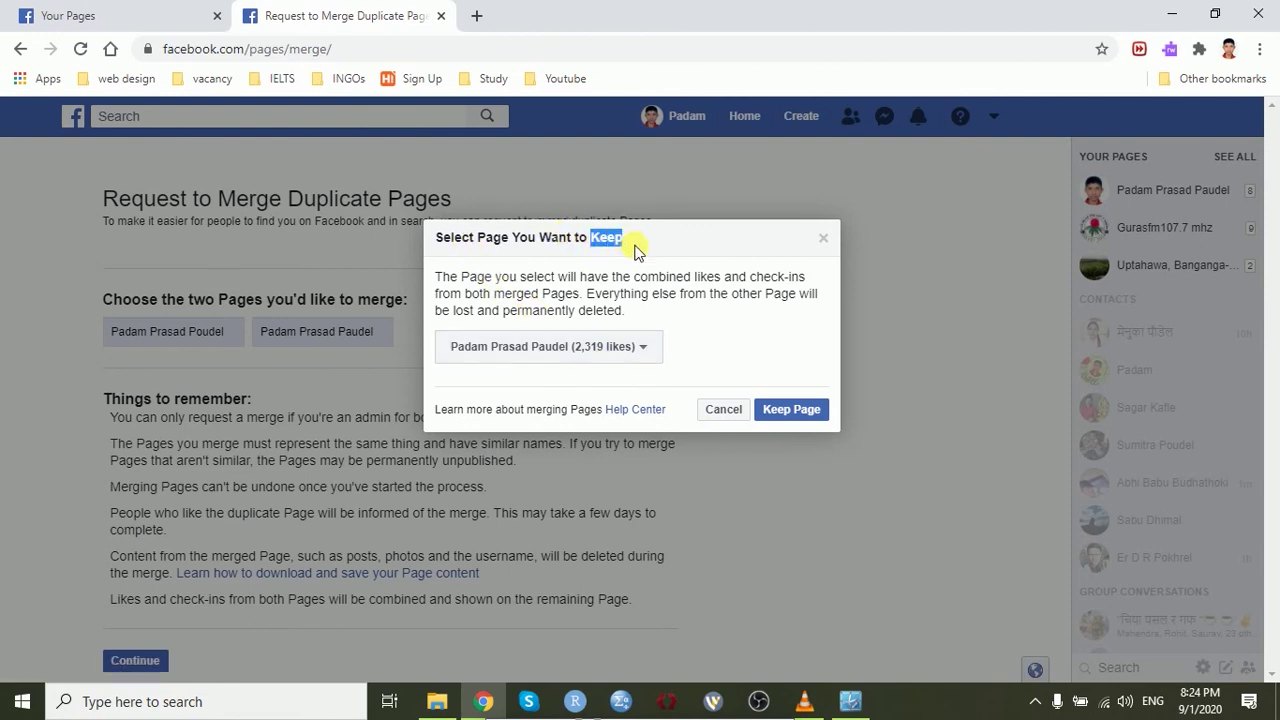
pyautogui.click(795, 412)
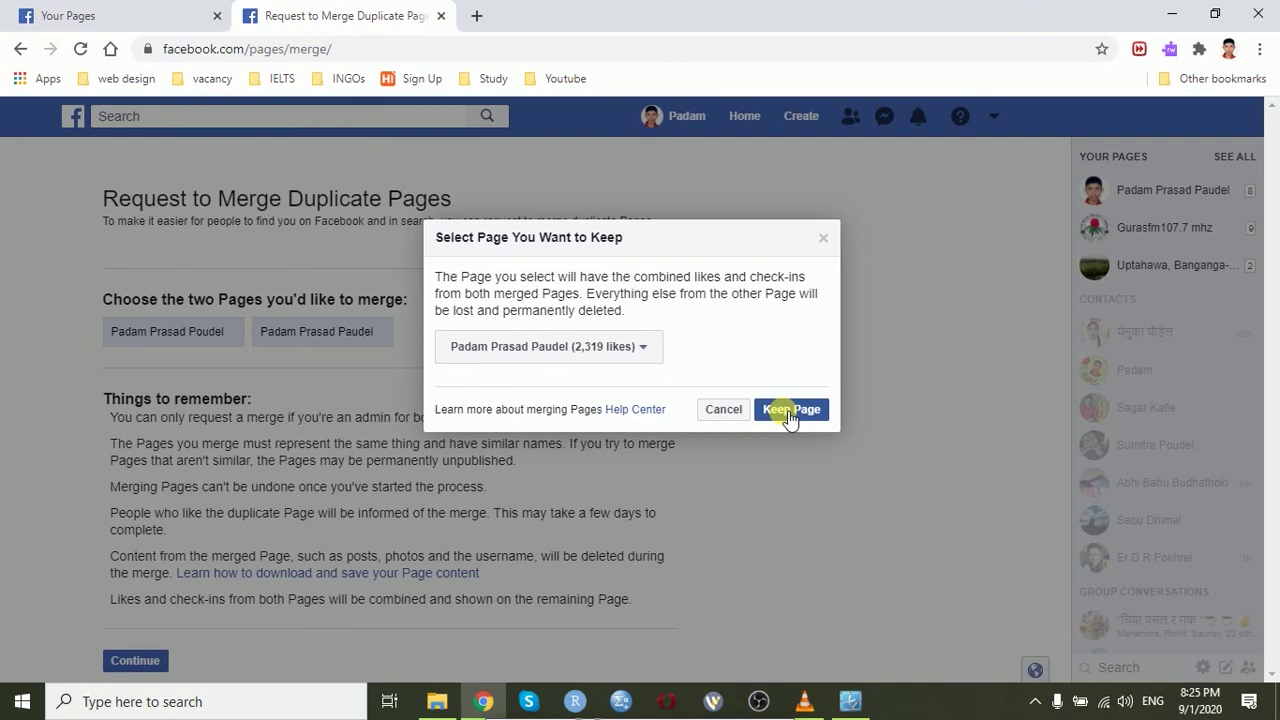
pyautogui.click(790, 412)
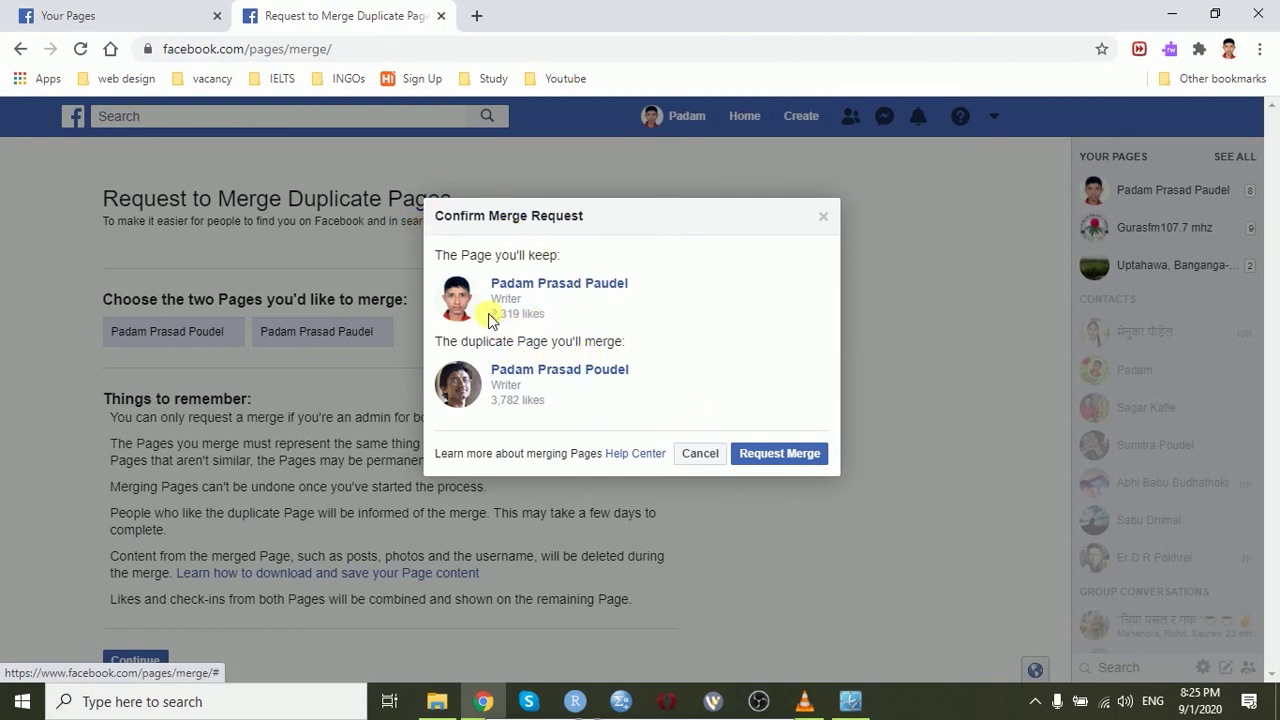
# - Review the kept Page and the duplicate Page, submit the merge request, and dismiss the resulting notice
pyautogui.tripleClick(572, 320)
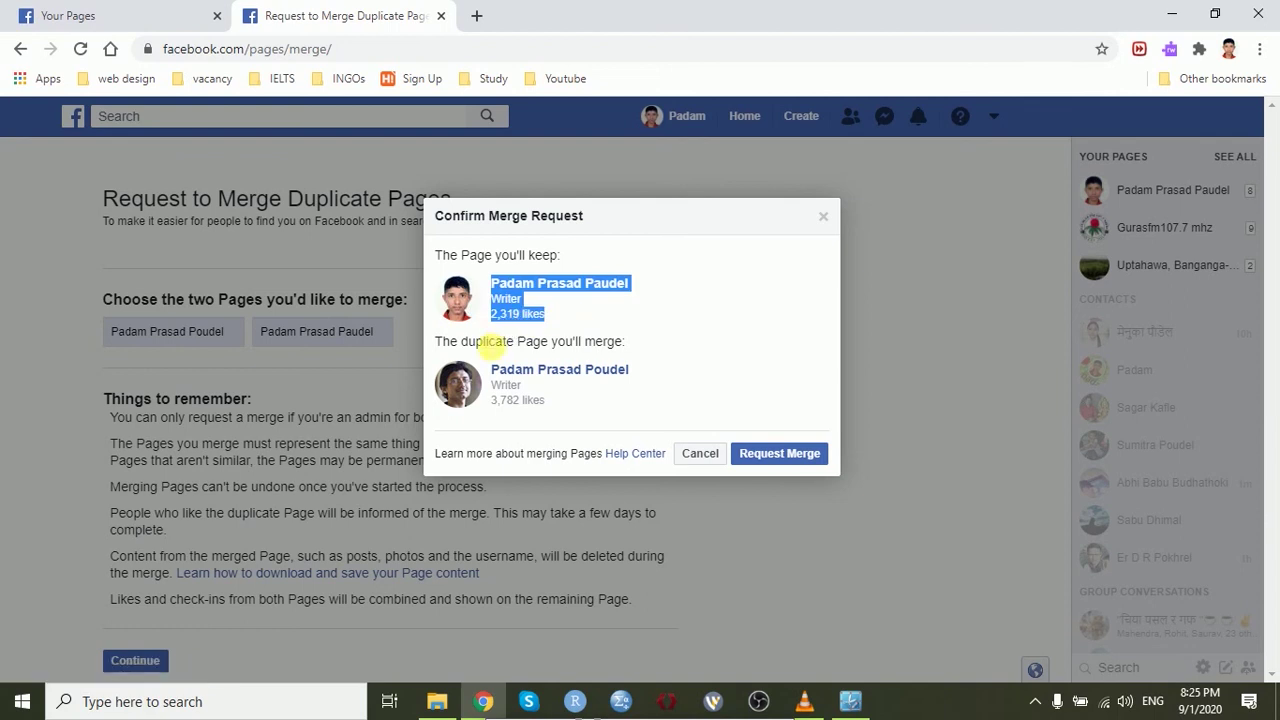
pyautogui.moveTo(483, 342); pyautogui.dragTo(548, 425)
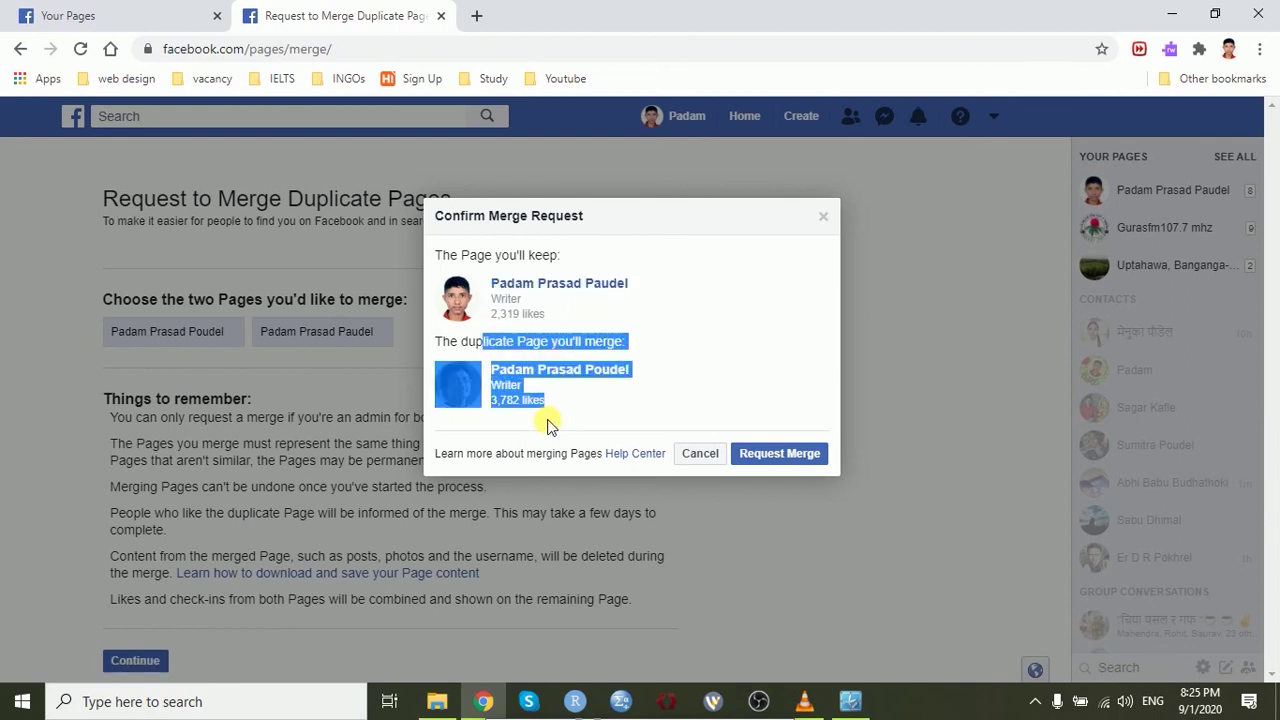
pyautogui.click(548, 420)
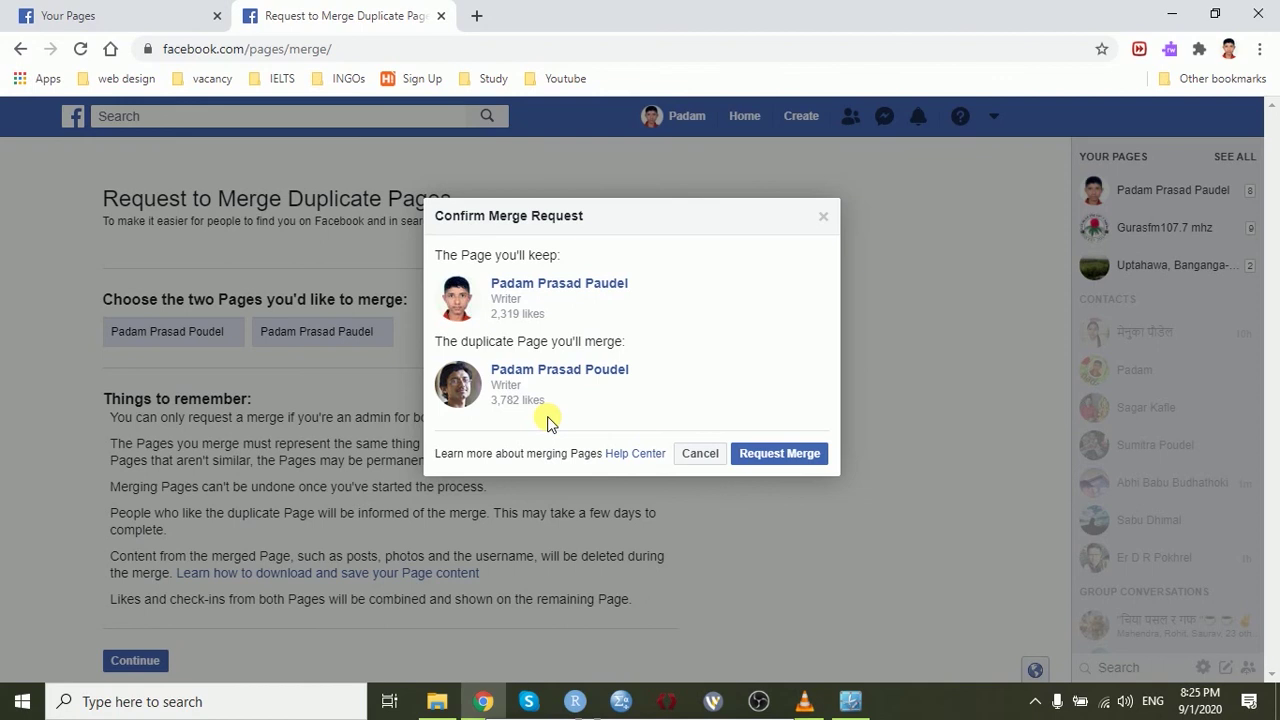
pyautogui.click(806, 456)
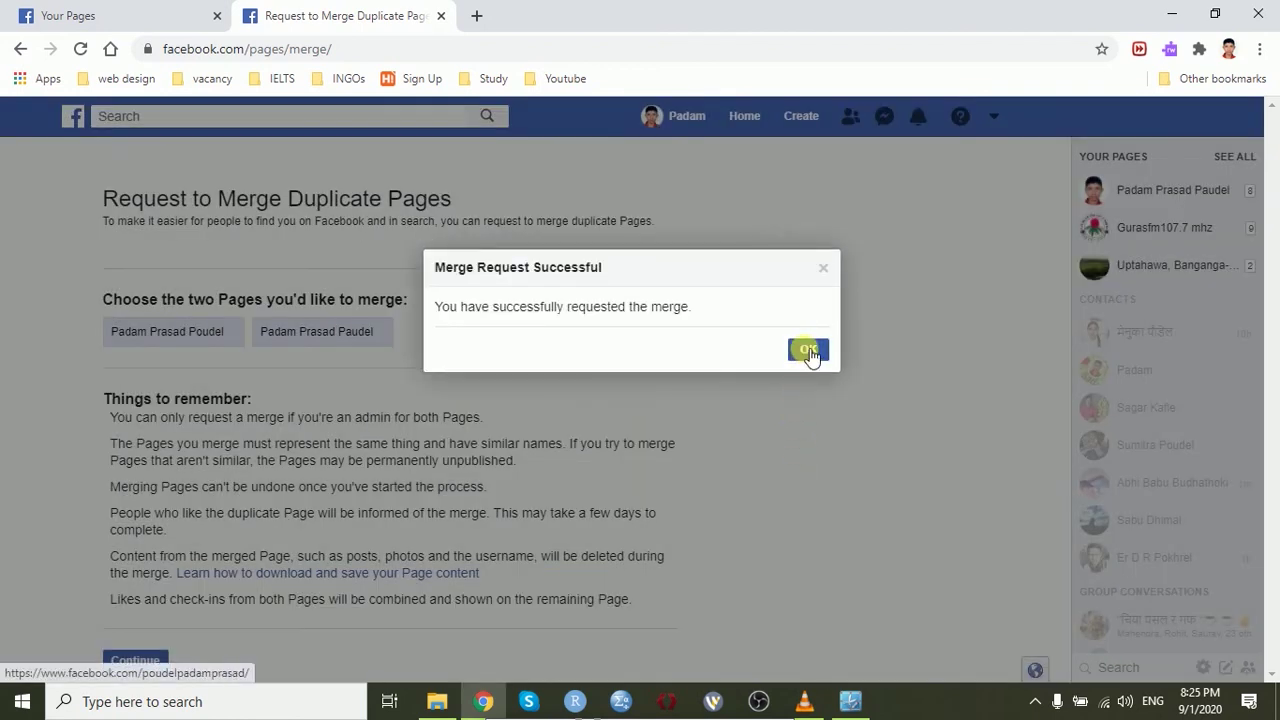
pyautogui.click(809, 355)
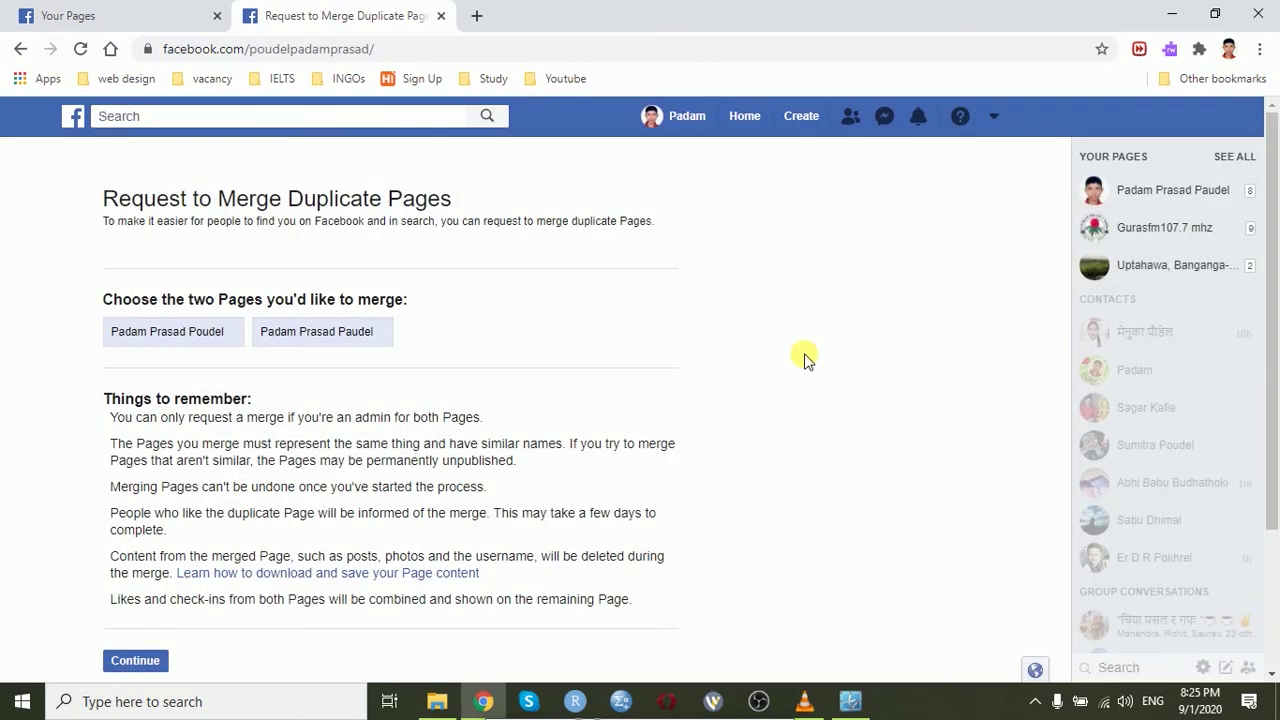